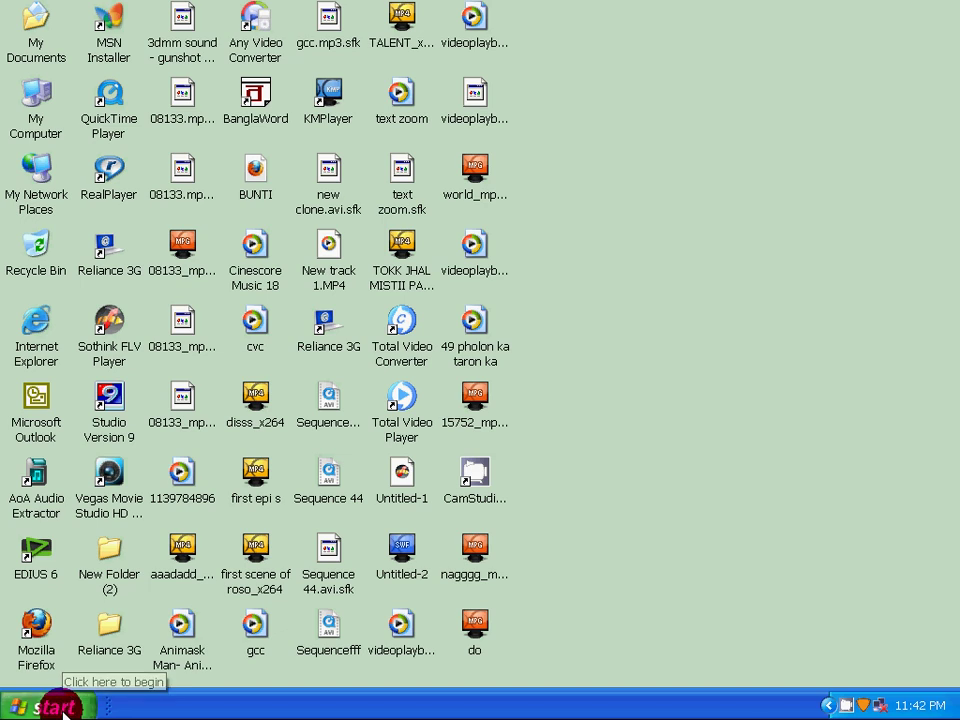
Start Adobe PageMaker 7.0 and dismiss the Templates palette.
left_click(62, 708)
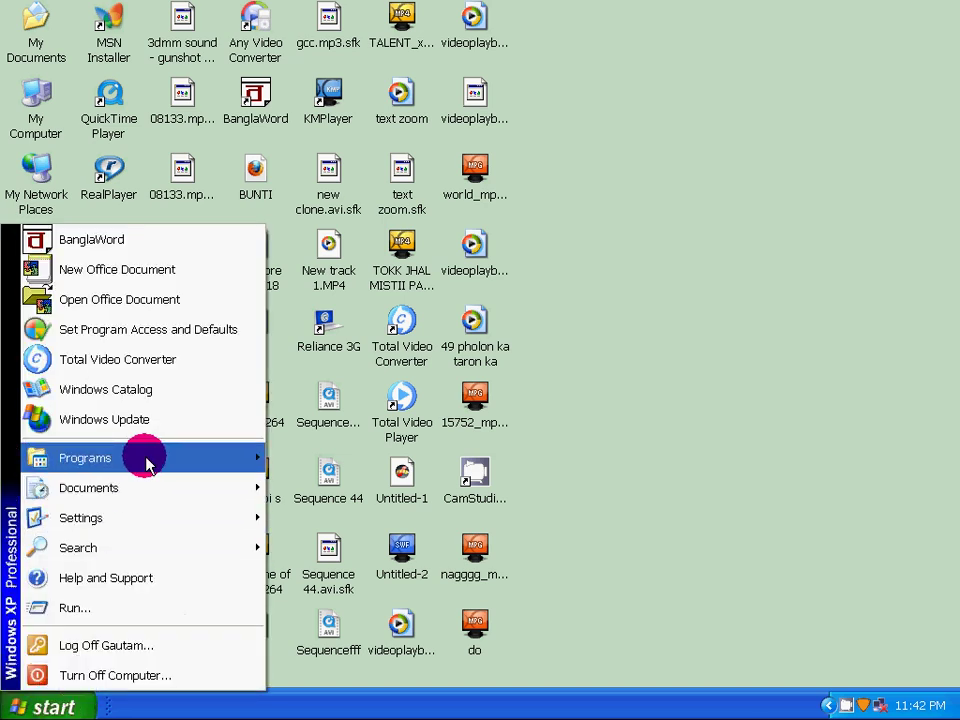
mouse_move(148, 463)
mouse_move(279, 467)
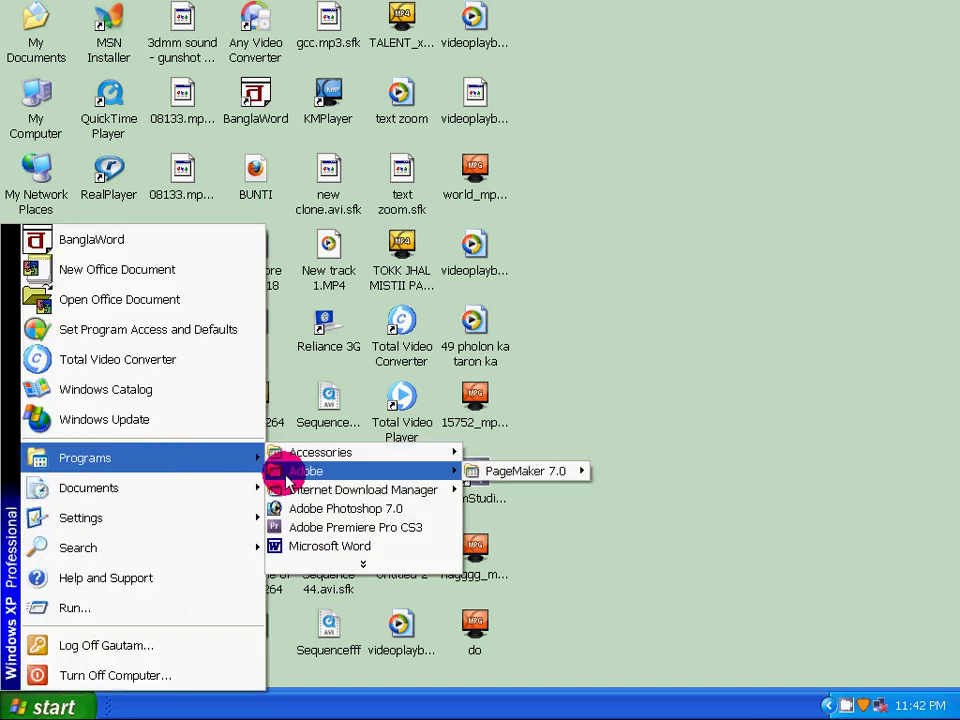
mouse_move(505, 478)
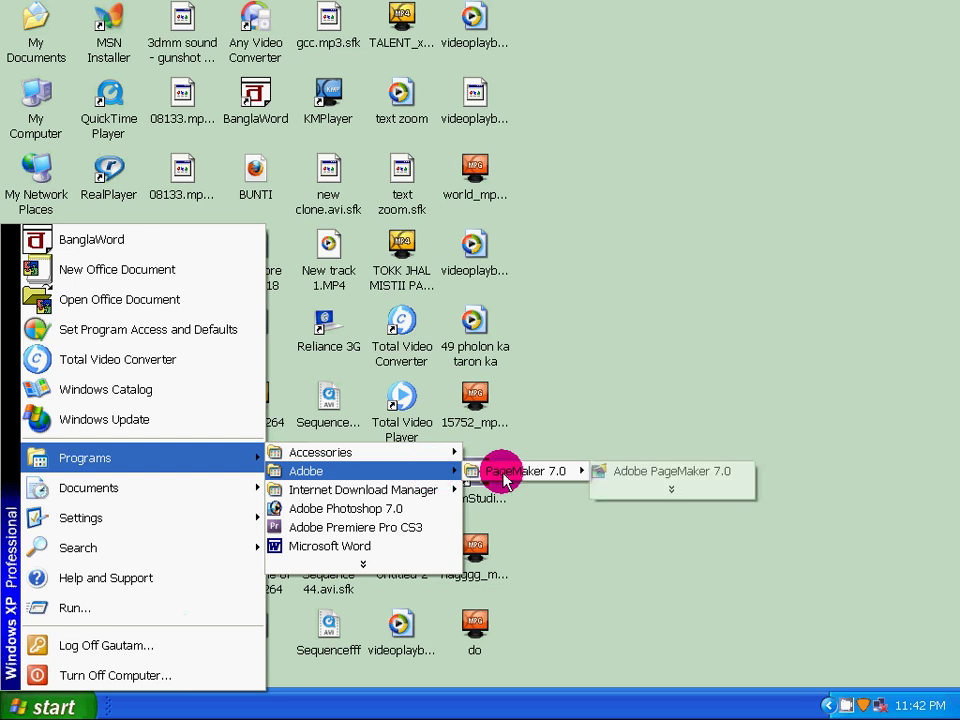
left_click(664, 472)
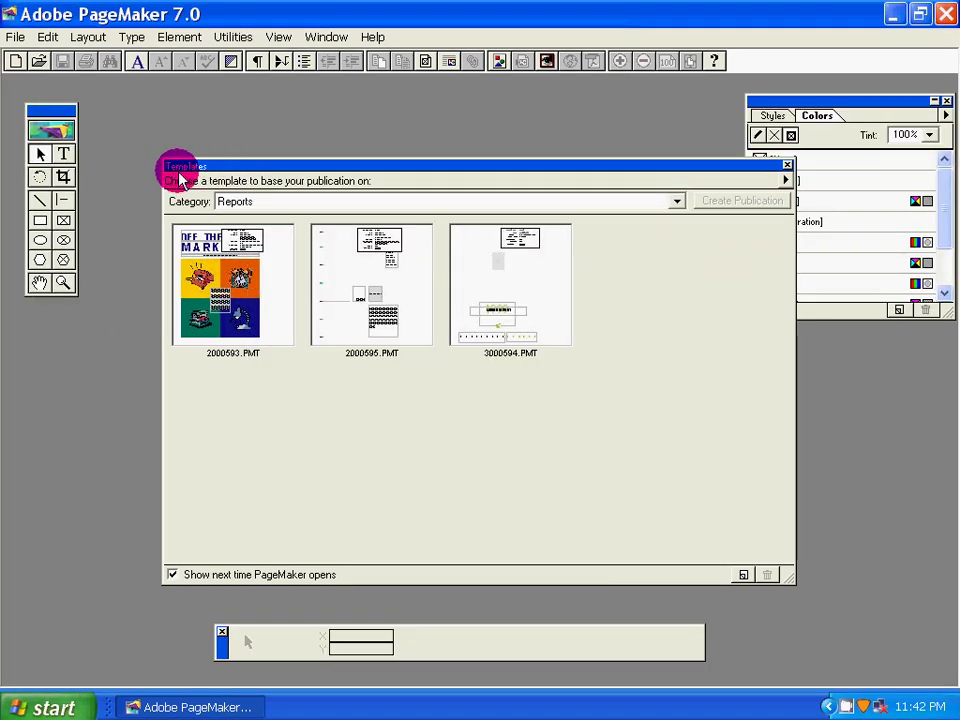
left_click(787, 165)
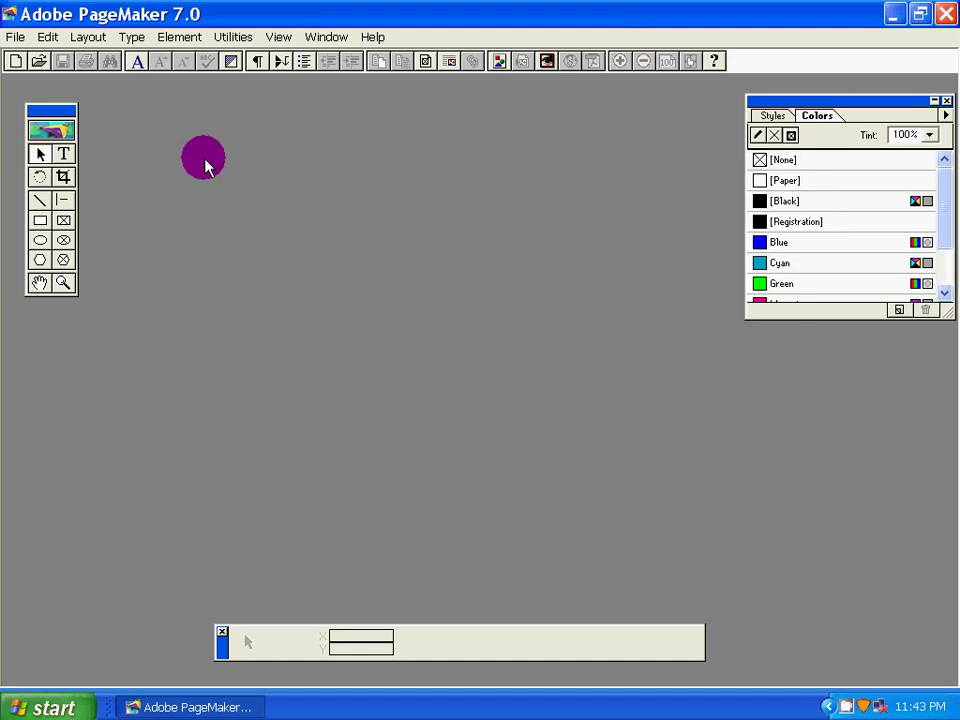
Create a new publication with the page size set to A4, keeping the other document setup defaults.
left_click(16, 40)
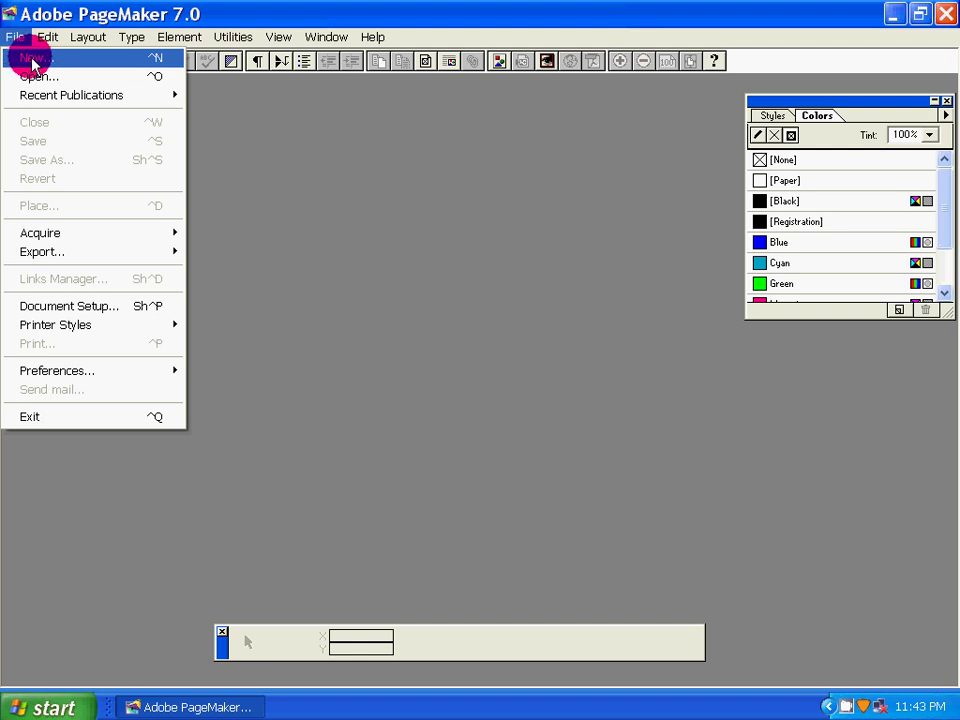
left_click(33, 60)
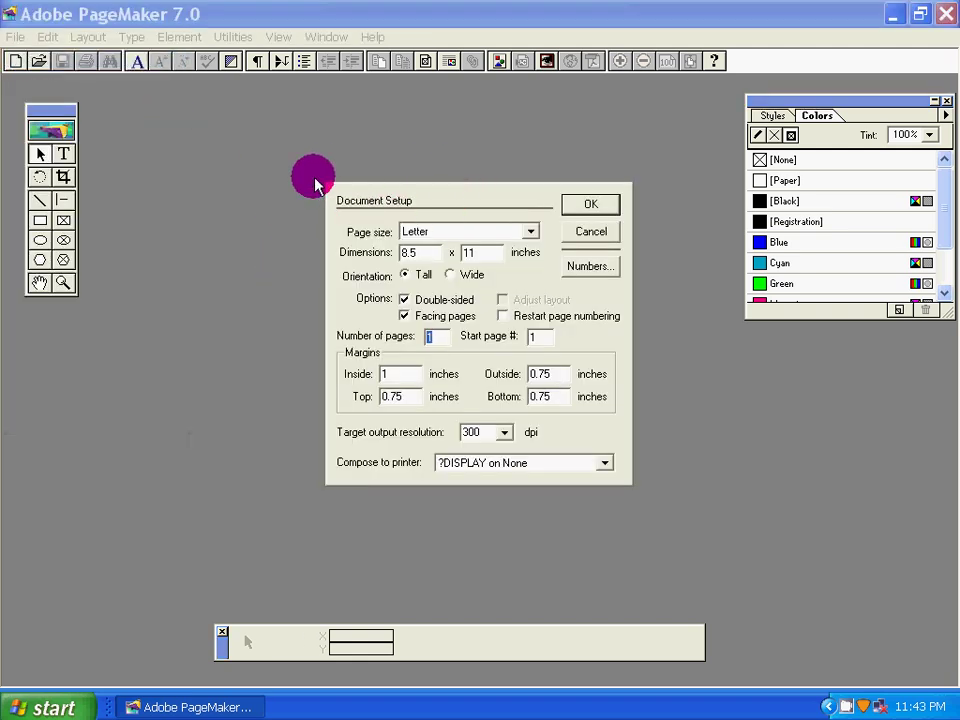
left_click(531, 232)
left_click(450, 283)
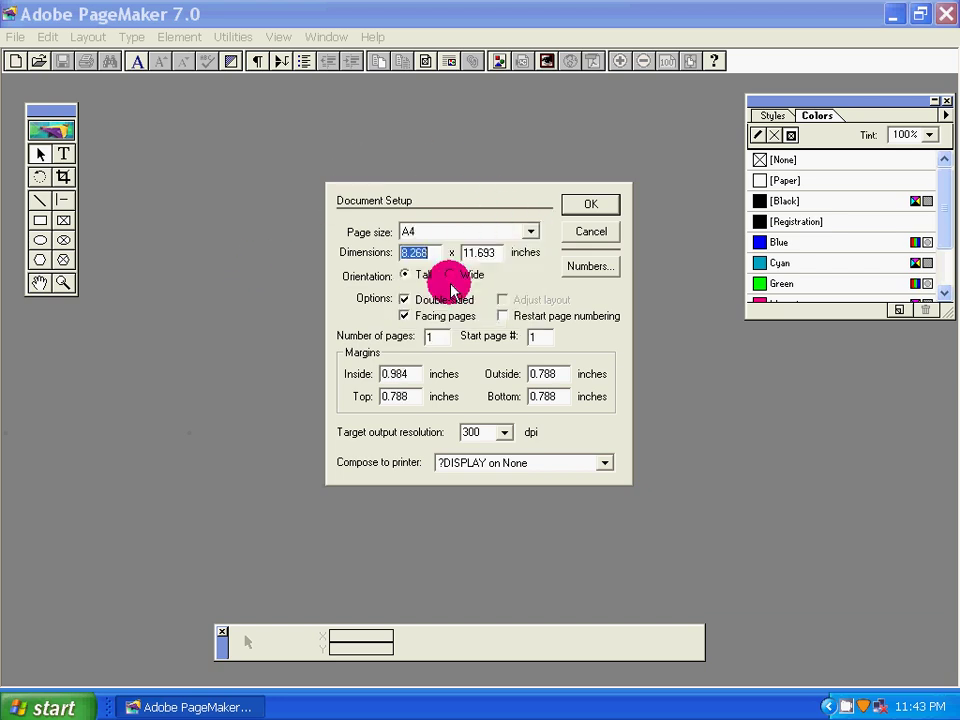
left_click(580, 206)
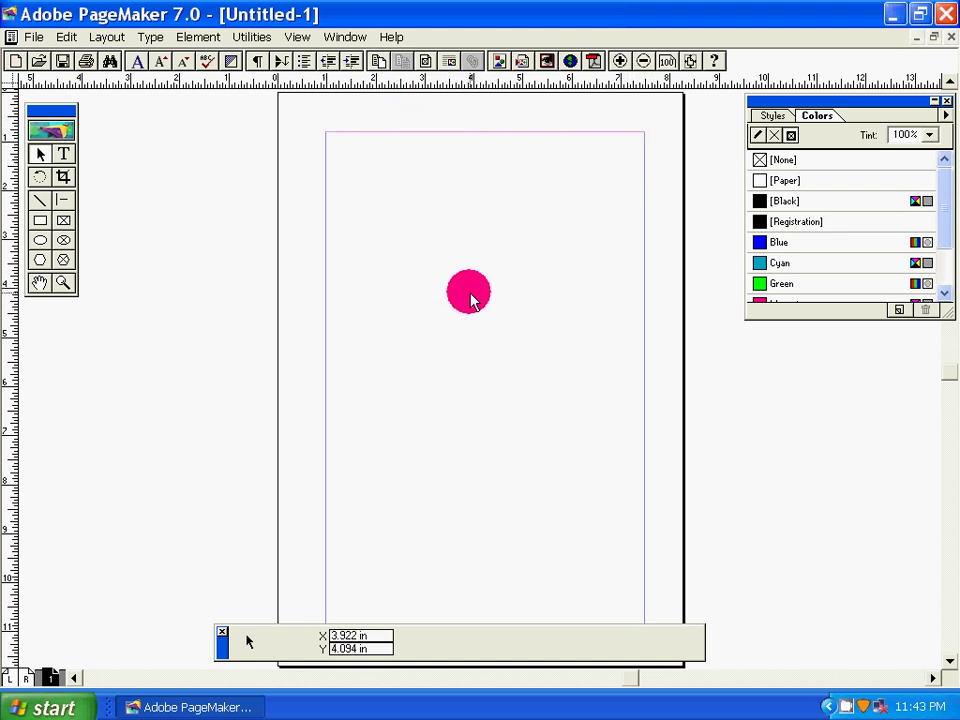
Show the page at actual size and bring its upper margin area into view.
right_click(471, 291)
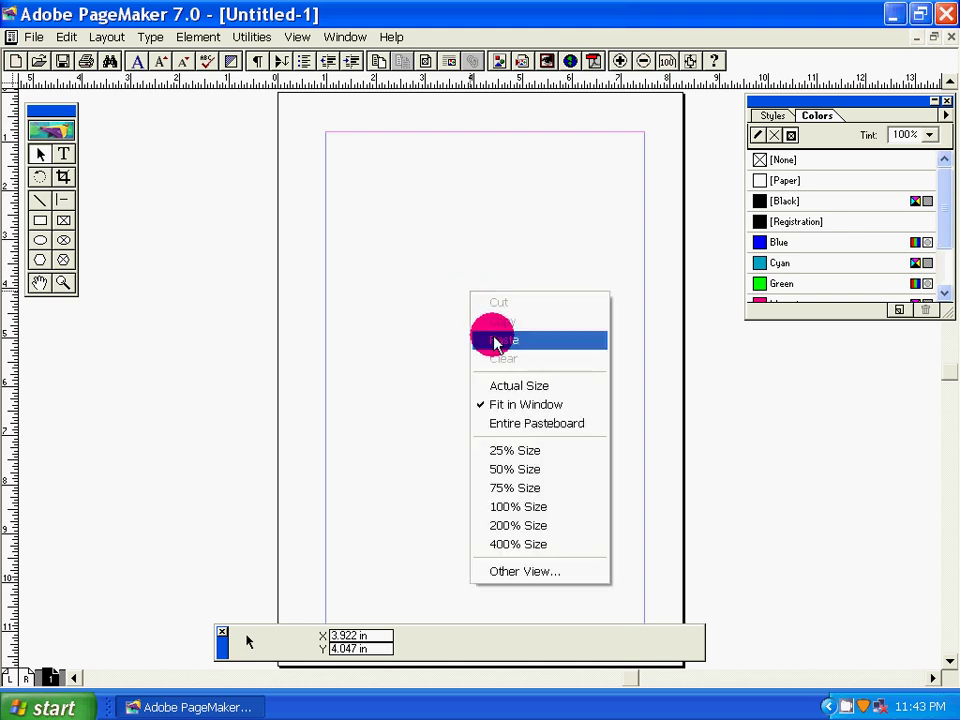
left_click(500, 390)
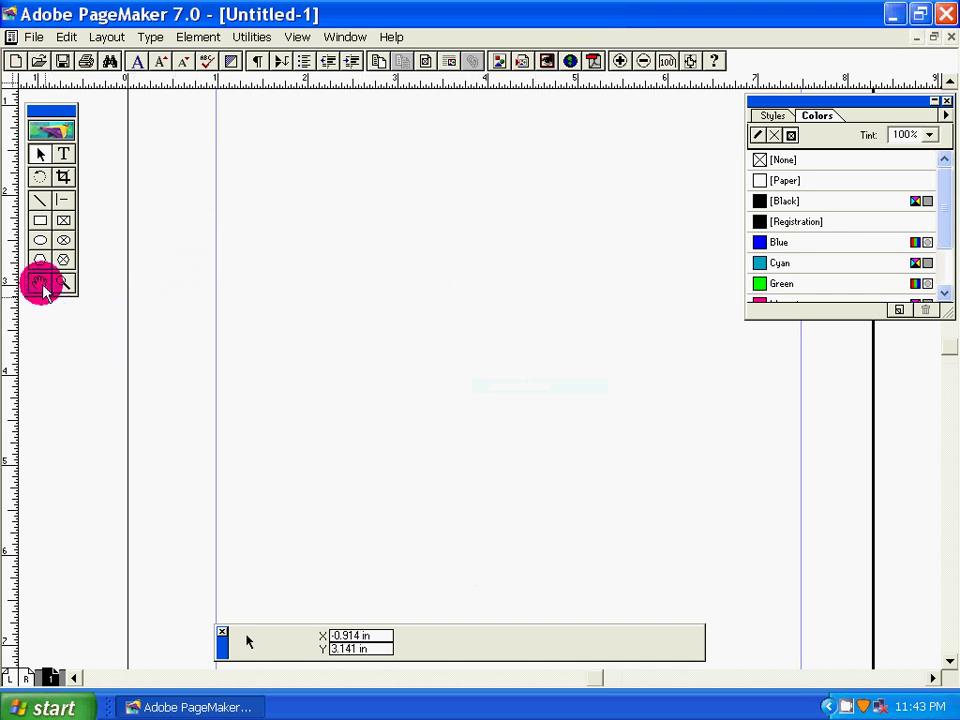
left_click_drag(467, 281, 518, 323)
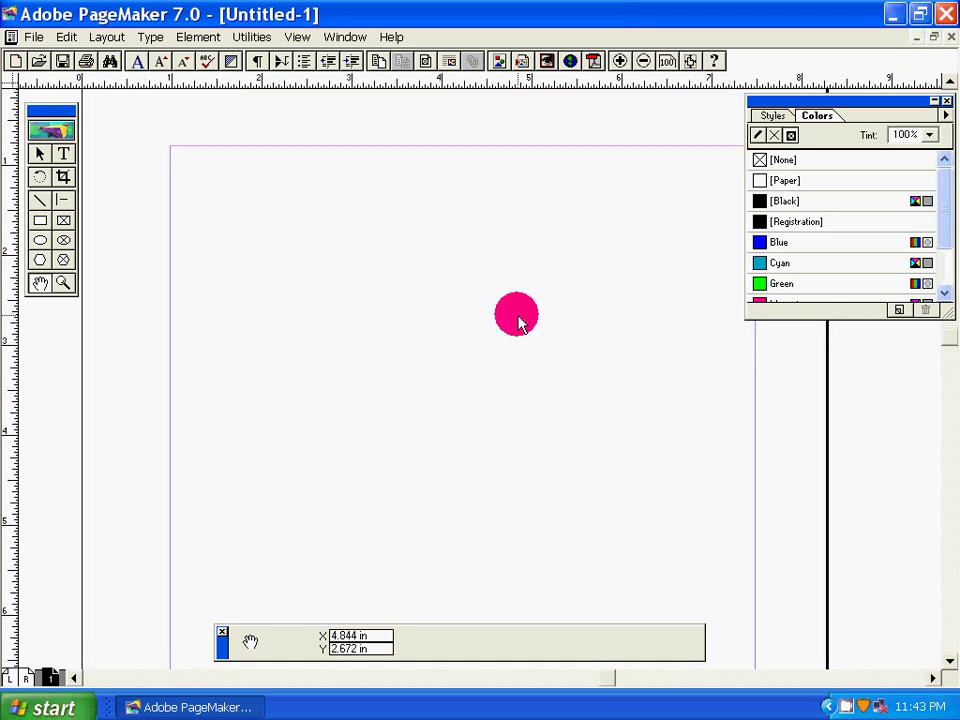
left_click_drag(349, 313, 350, 303)
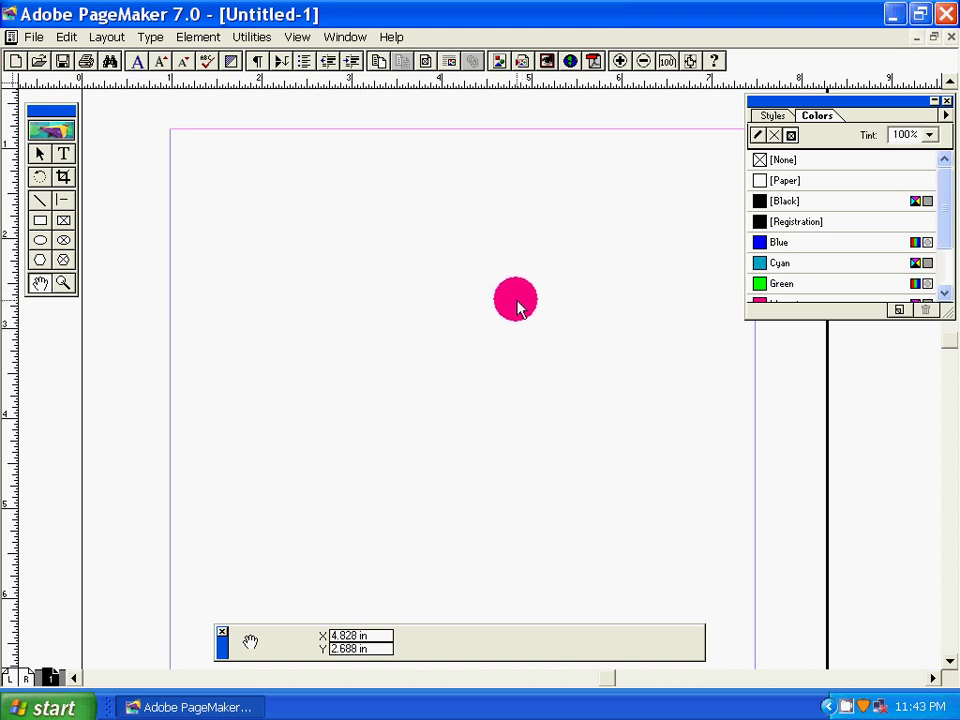
mouse_move(518, 308)
left_mouse_down()
mouse_move(529, 326)
mouse_move(525, 281)
mouse_move(516, 294)
left_mouse_up()
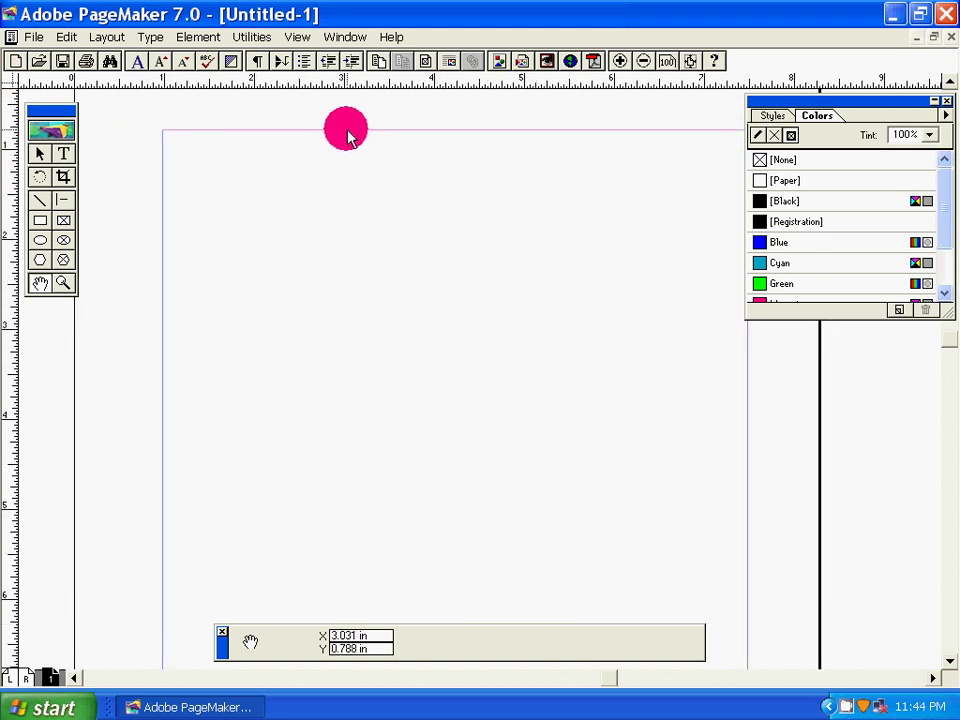
Place the picture IMG_0783 from the Bolywood folder at about 4.55 by 3.23 in, with a complete copy included, and delete it from the page.
left_click(34, 38)
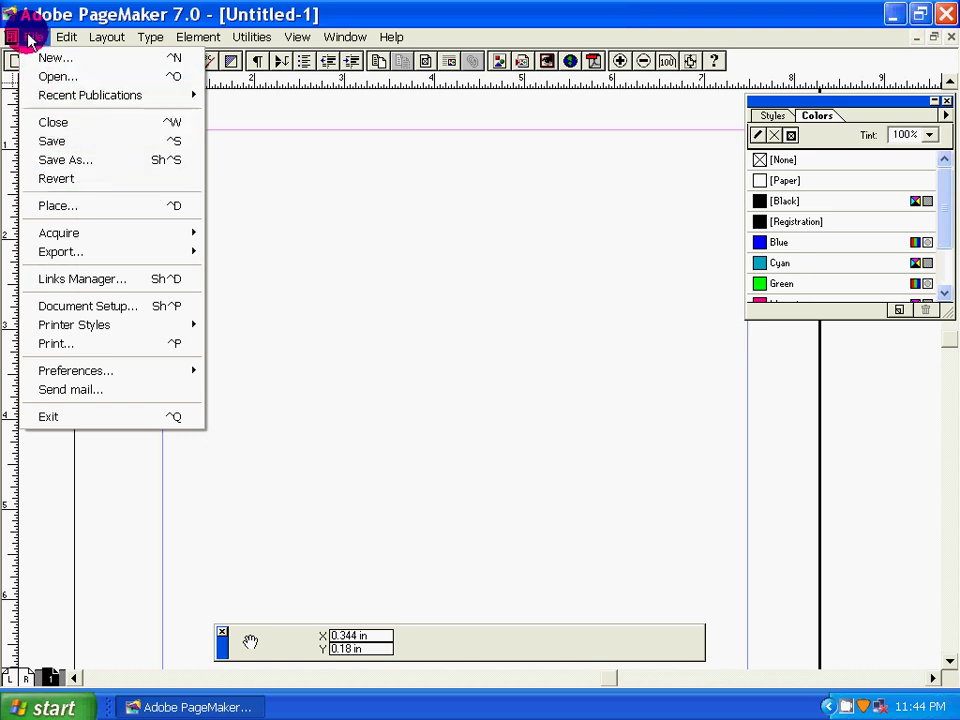
left_click(121, 210)
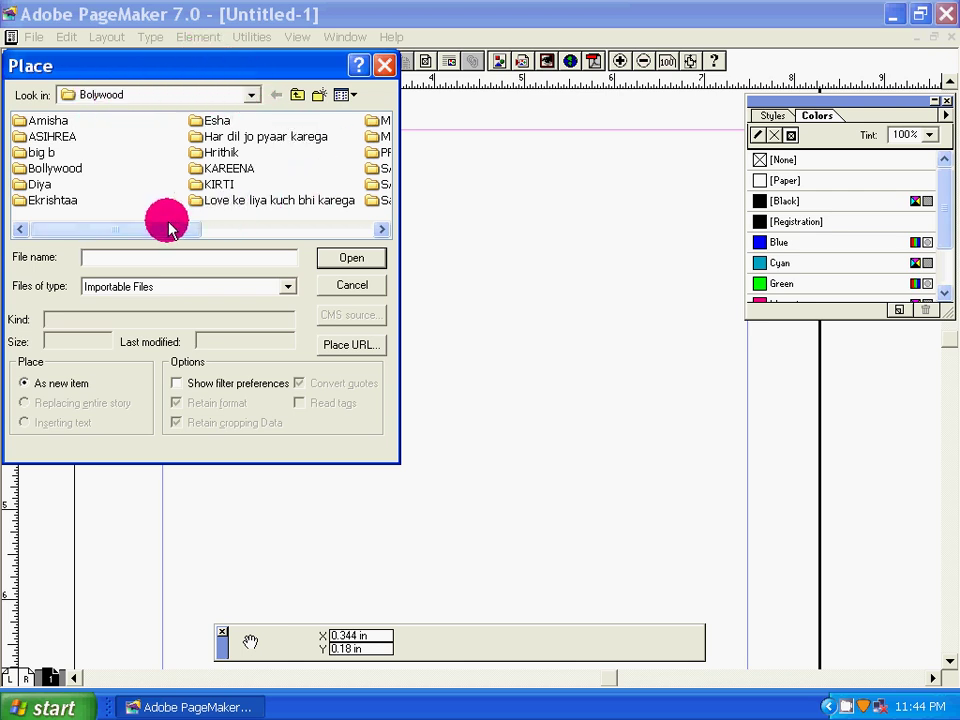
left_click_drag(166, 226, 200, 233)
left_click(347, 94)
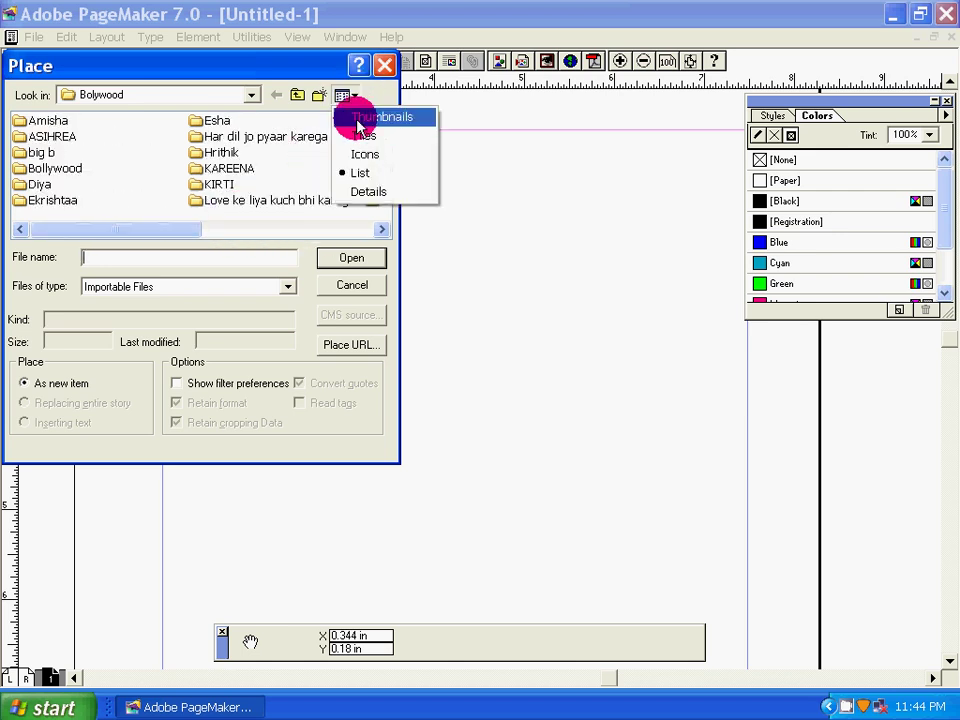
left_click(355, 115)
left_click_drag(383, 128, 381, 212)
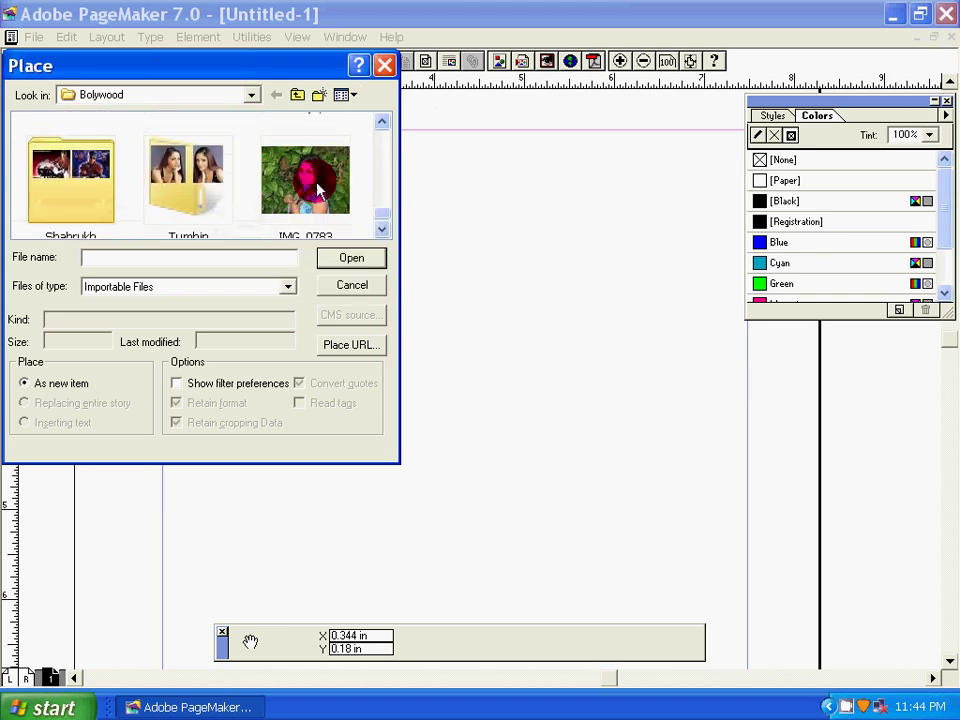
left_click(300, 185)
left_click(345, 262)
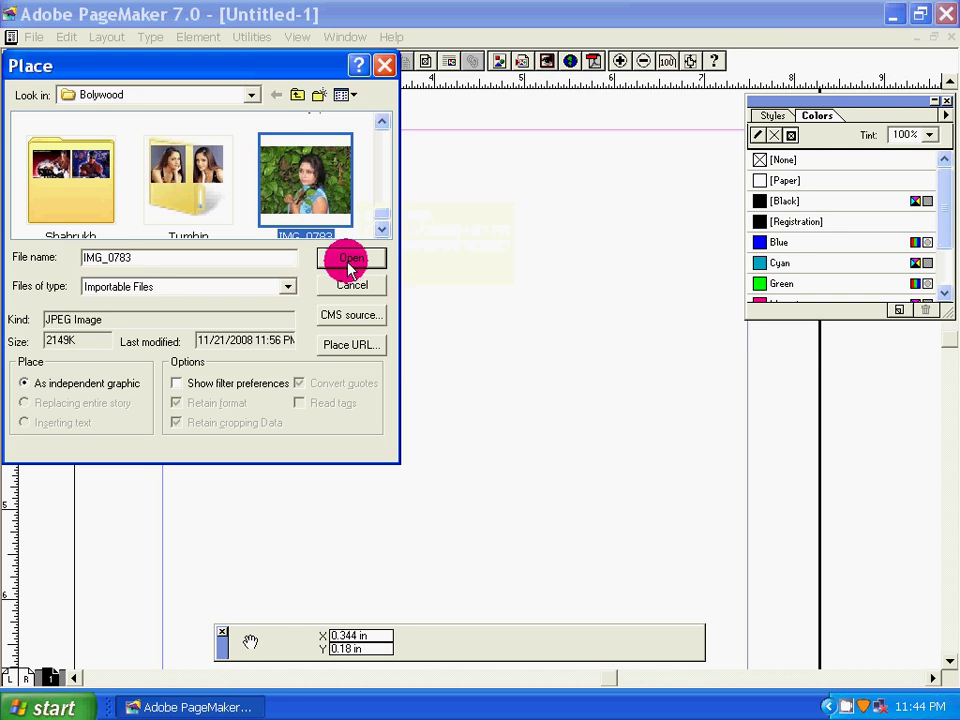
left_click(430, 390)
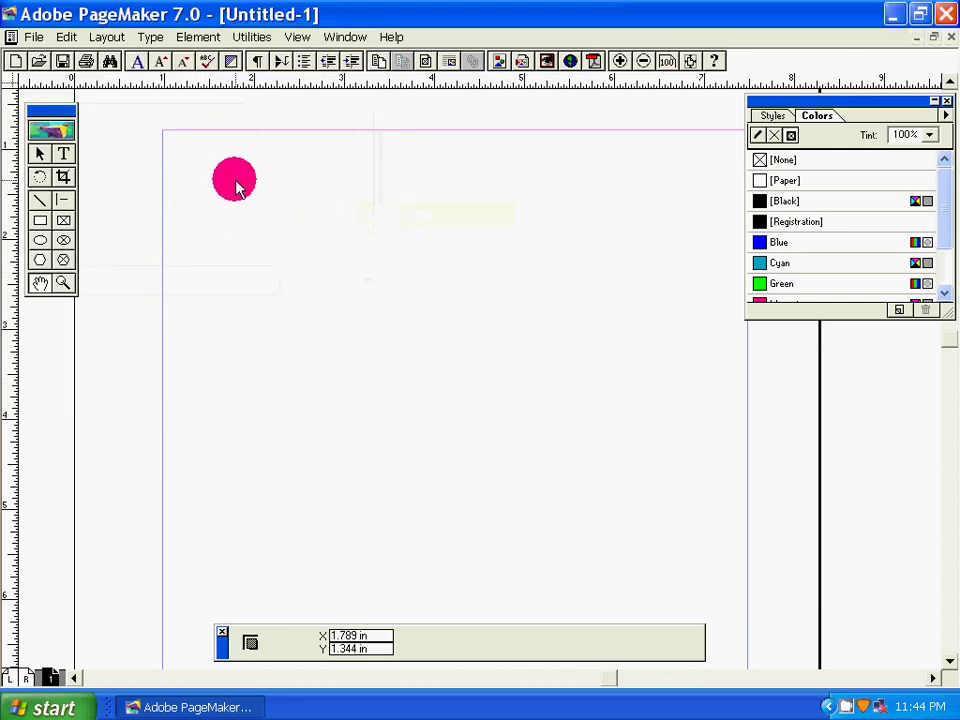
left_click_drag(222, 185, 630, 474)
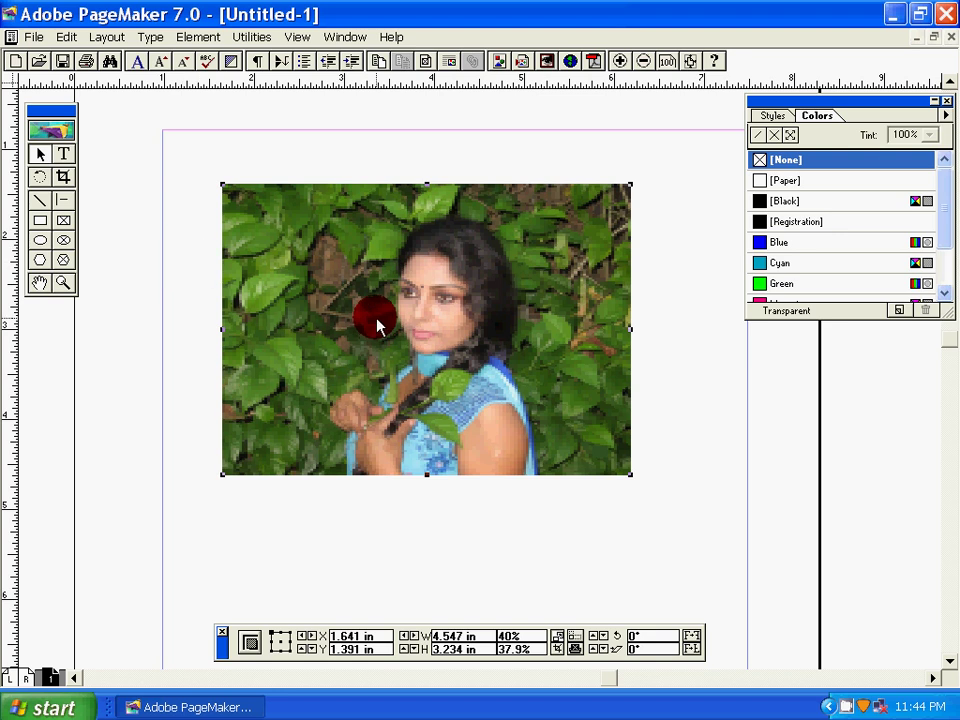
key("Delete")
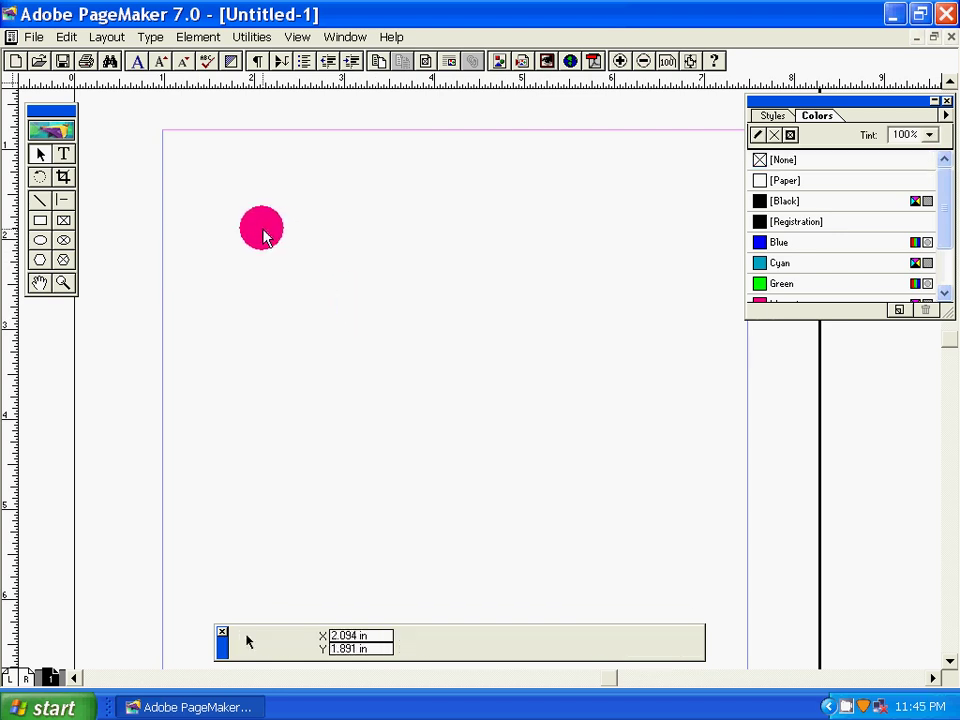
Place IMG_0783 from the Bolywood folder as an independent graphic about 4.2 by 3.2 in, including a complete copy in the publication.
left_click(34, 38)
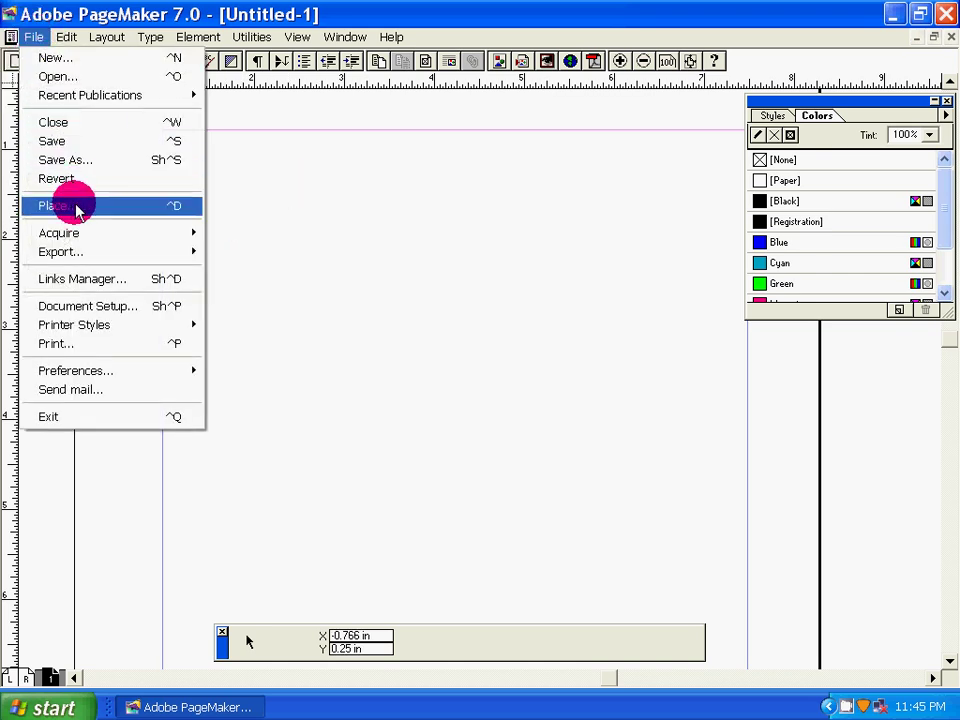
left_click(78, 207)
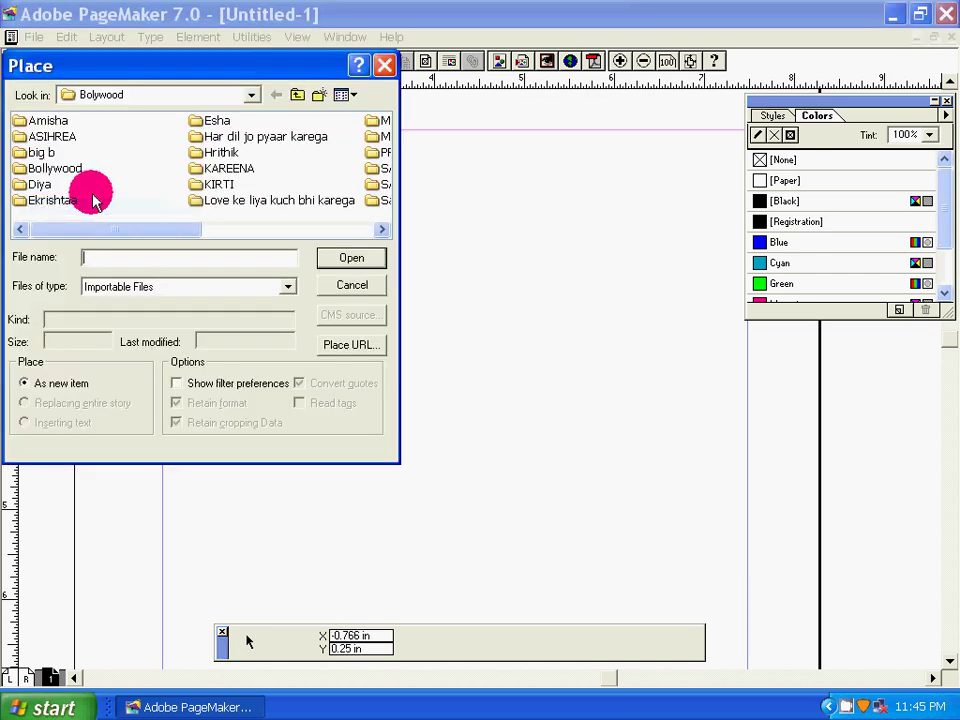
left_click(383, 229)
left_click(381, 229)
left_click(342, 95)
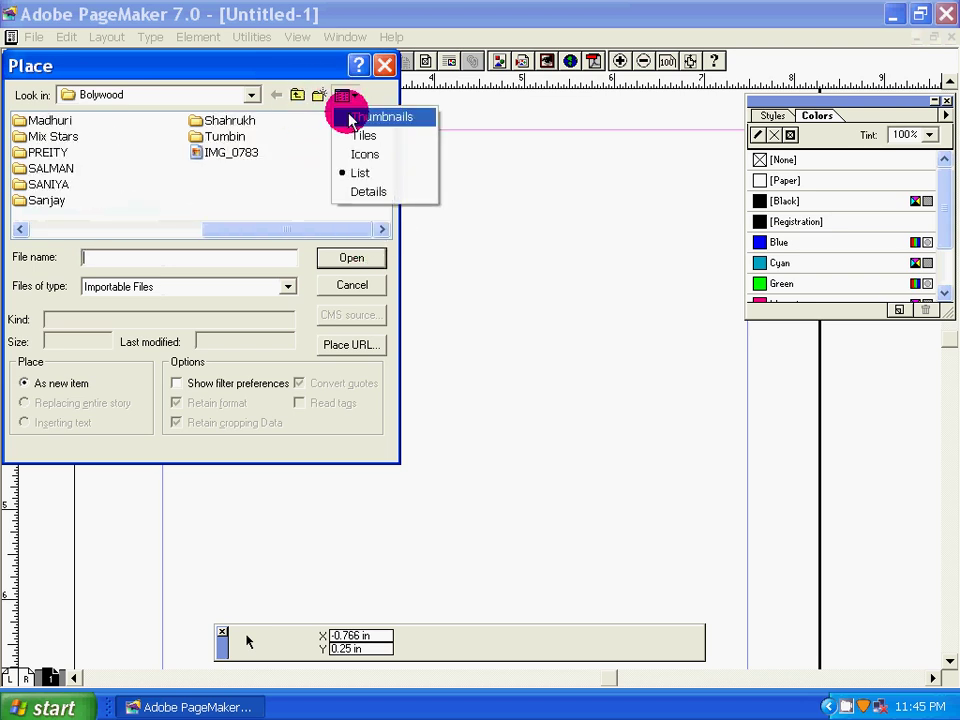
left_click(370, 117)
mouse_move(381, 133)
left_mouse_down()
mouse_move(384, 228)
mouse_move(321, 187)
left_mouse_up()
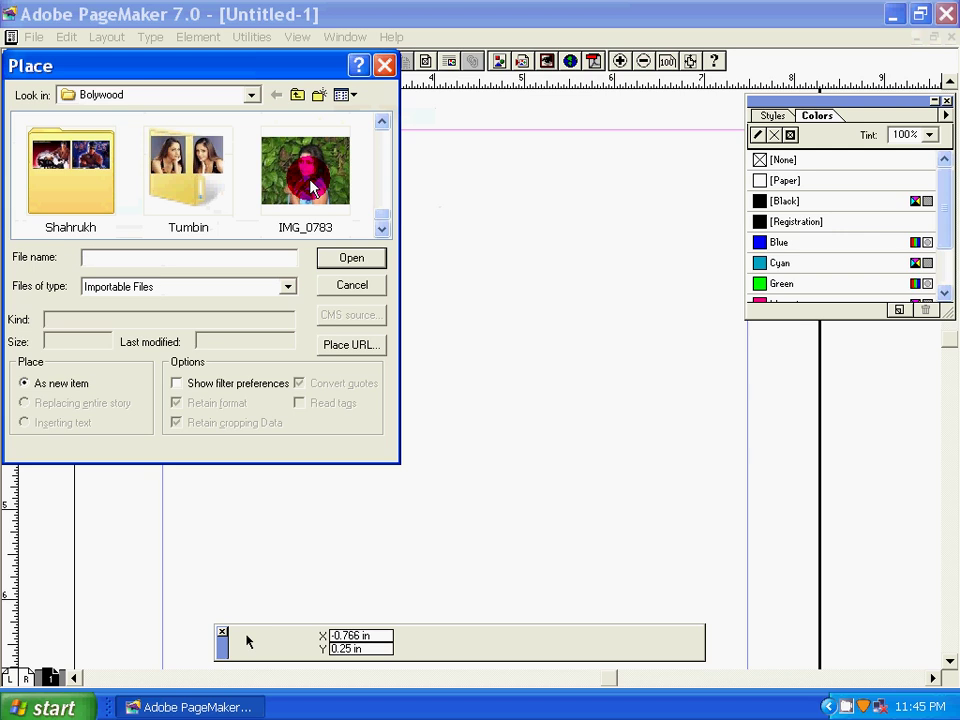
left_click(312, 187)
left_click(350, 260)
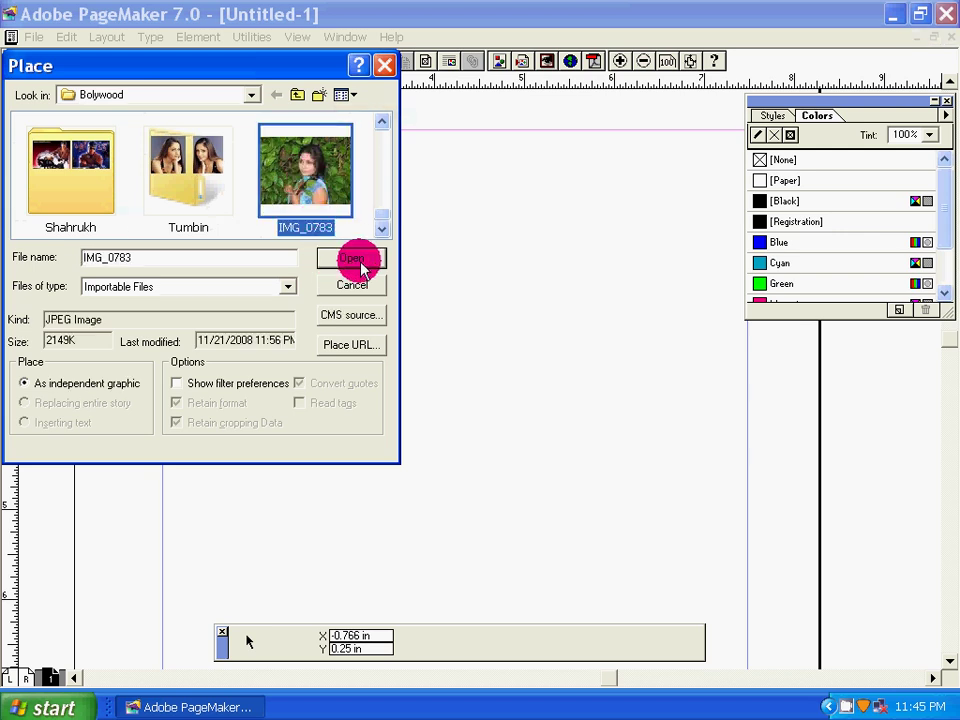
left_click(447, 394)
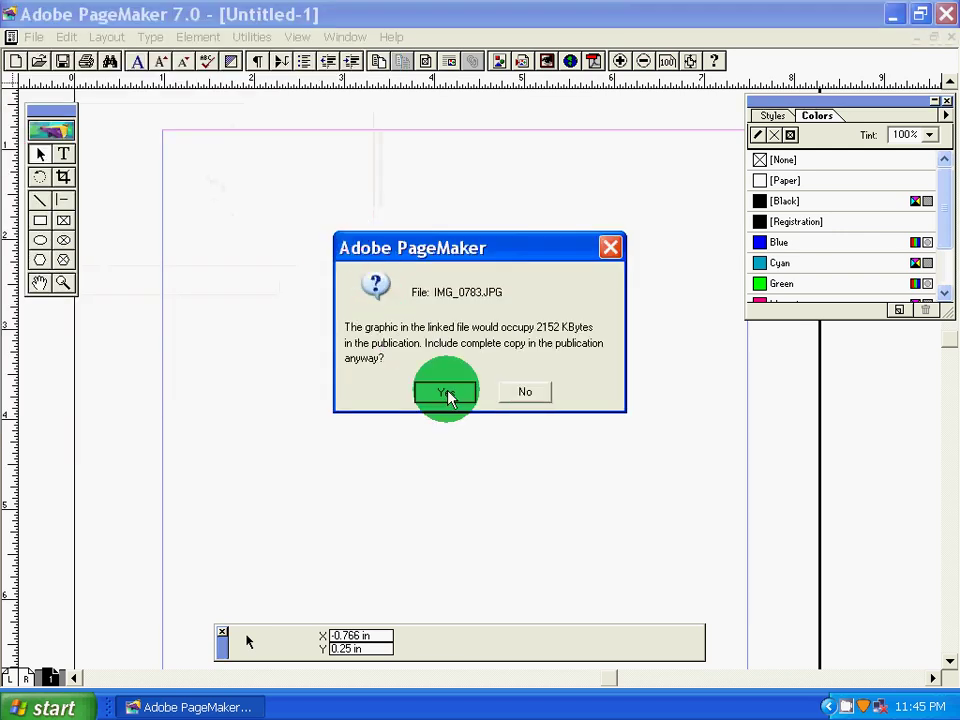
left_click_drag(227, 205, 604, 493)
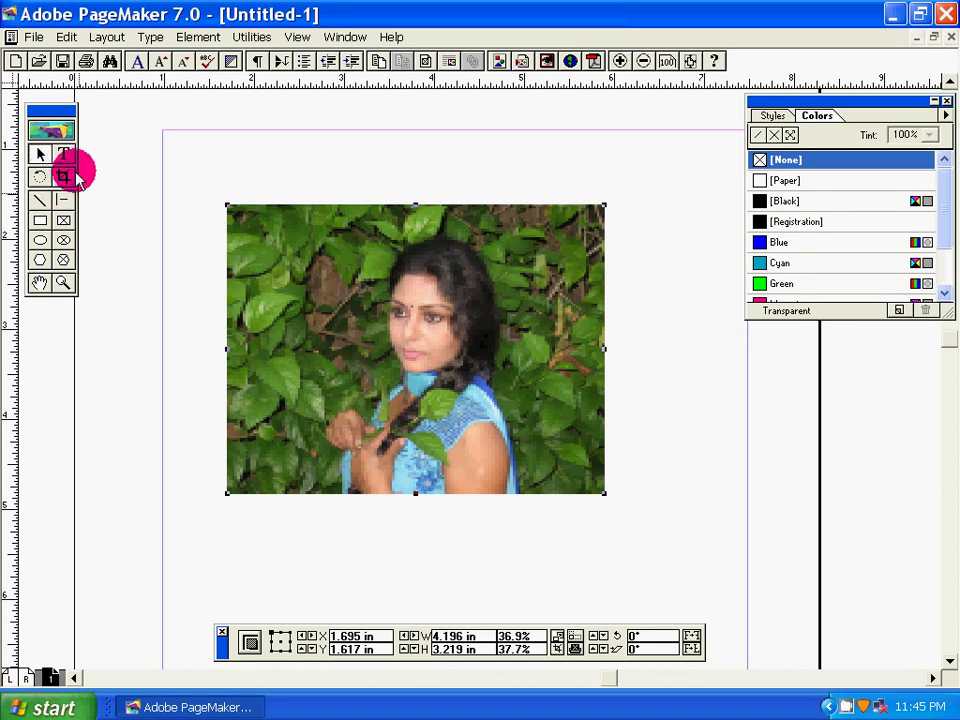
Crop the placed photo on all four sides to about 2.34 by 2 in, framing the woman's head and shoulders.
left_click(63, 177)
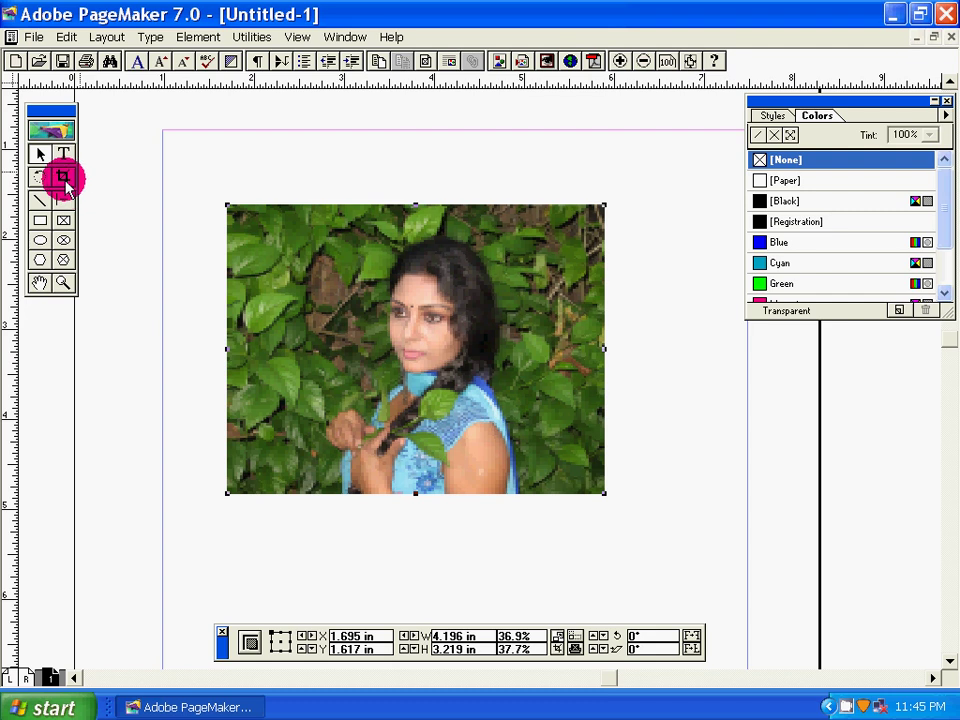
left_click(63, 179)
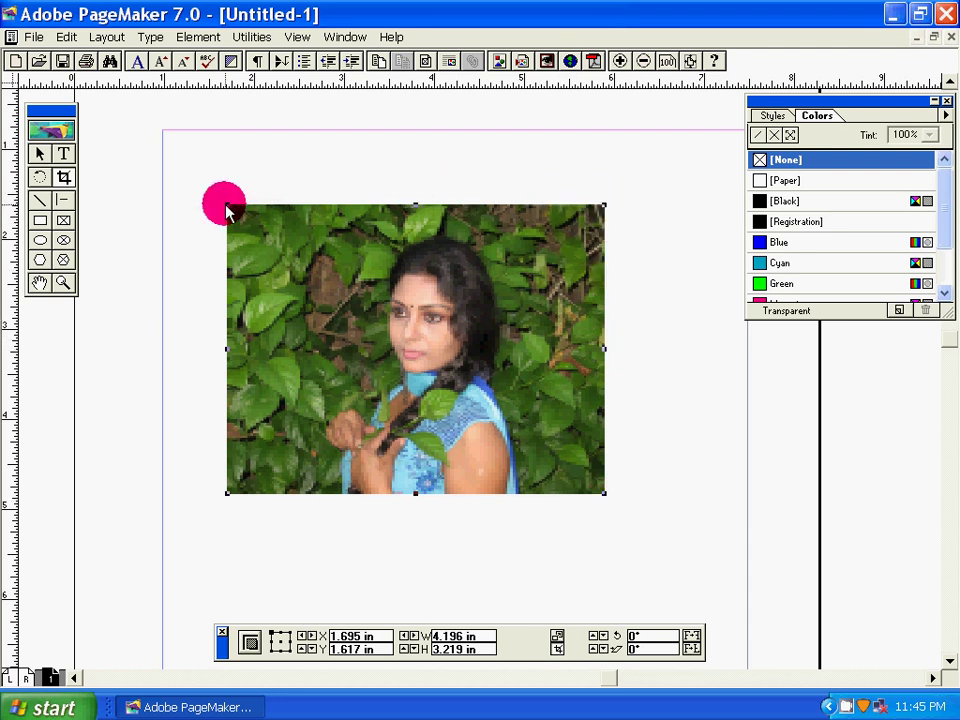
left_click_drag(226, 207, 327, 226)
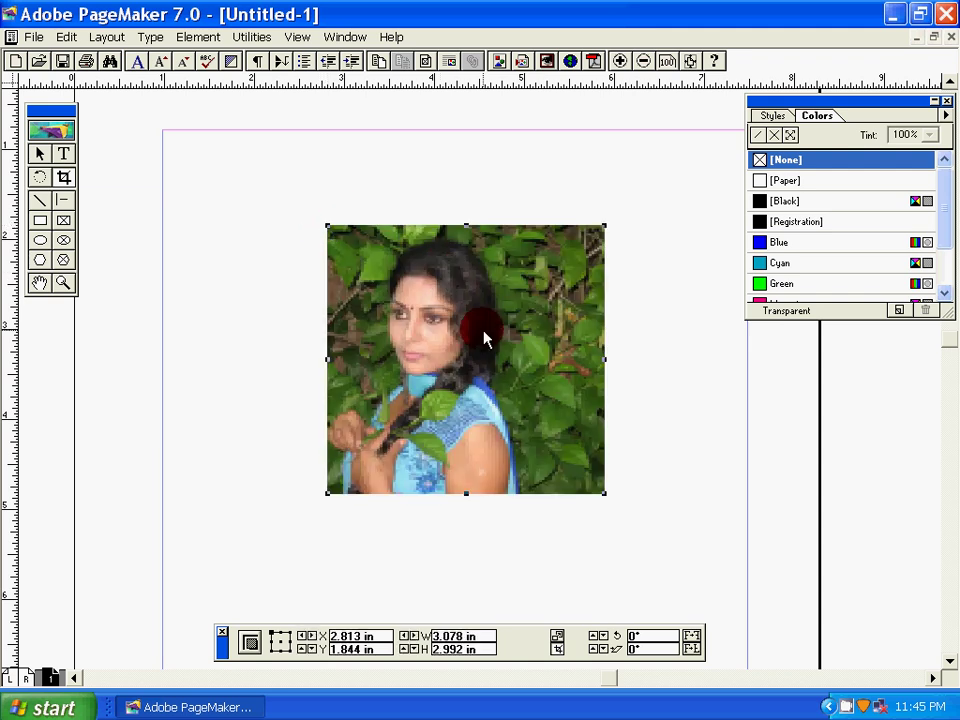
left_click_drag(605, 497, 538, 494)
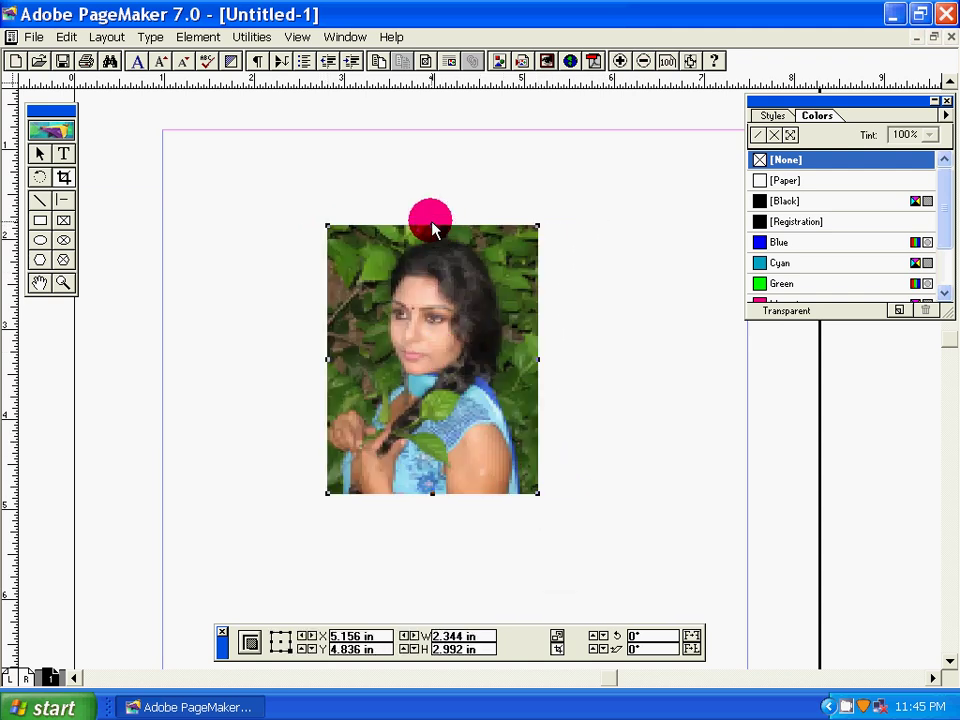
left_click_drag(432, 229, 432, 234)
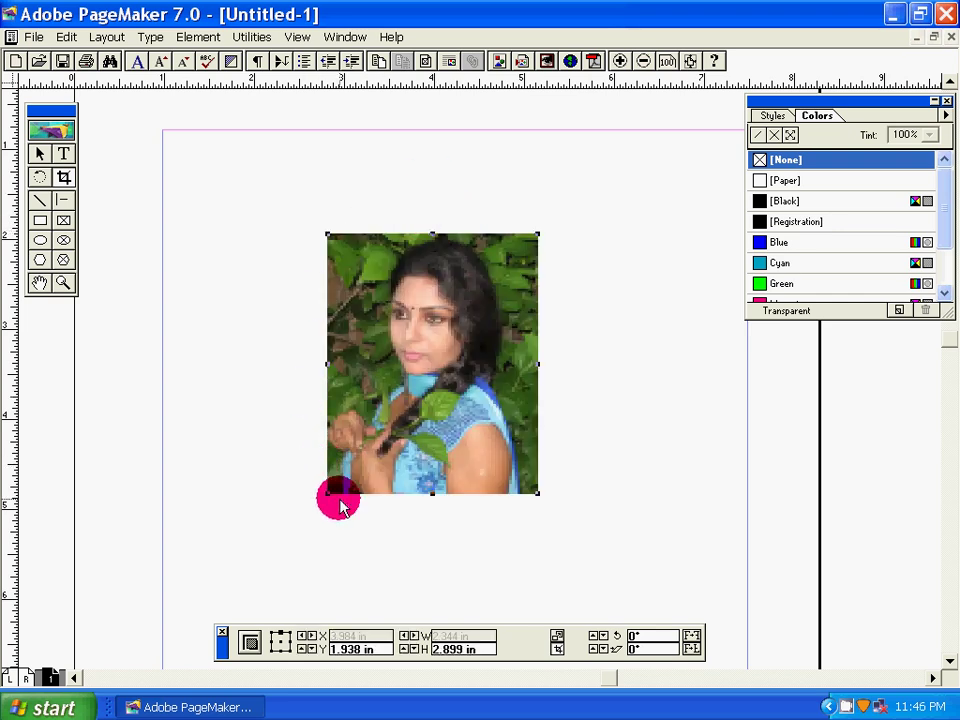
left_click_drag(430, 500, 433, 414)
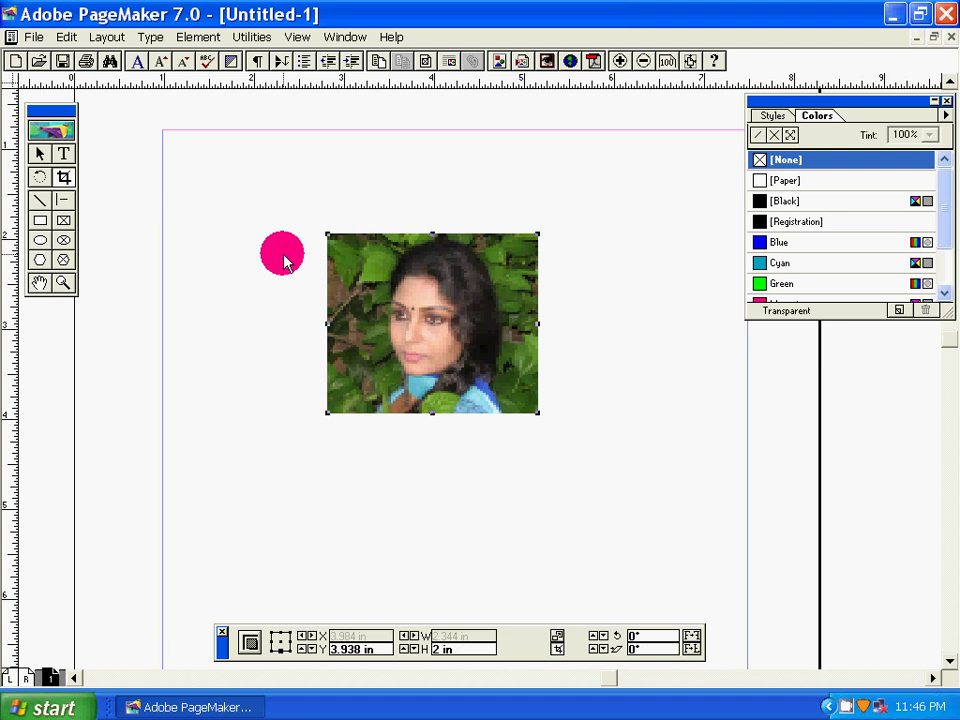
Enlarge the cropped photo with the Pointer tool from two opposite corners to about 4.24 by 3.73 in.
left_click(40, 155)
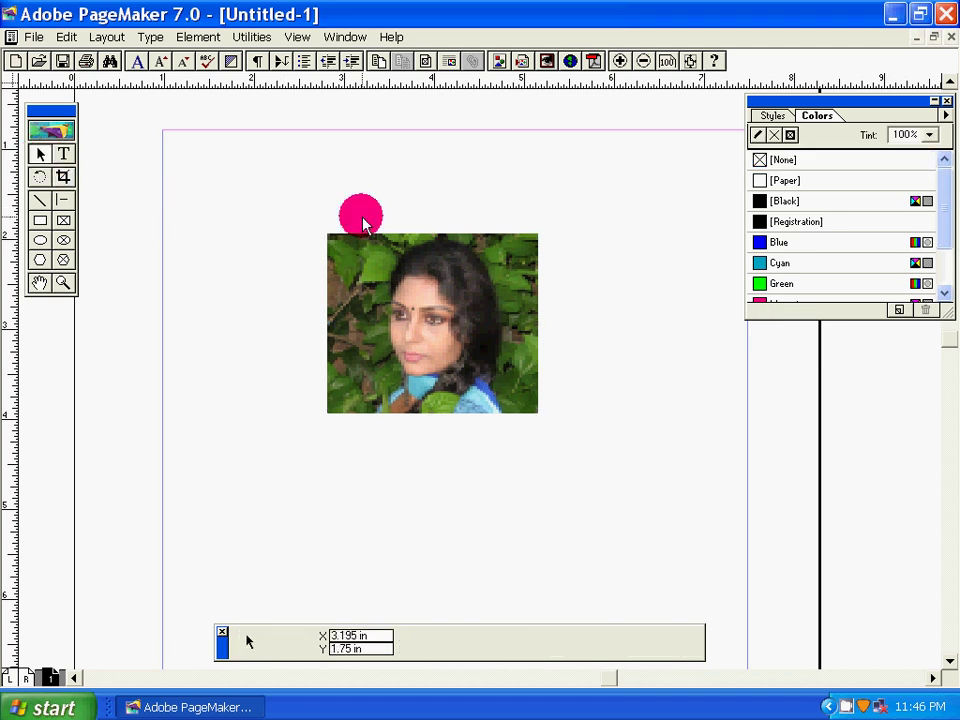
left_click(355, 280)
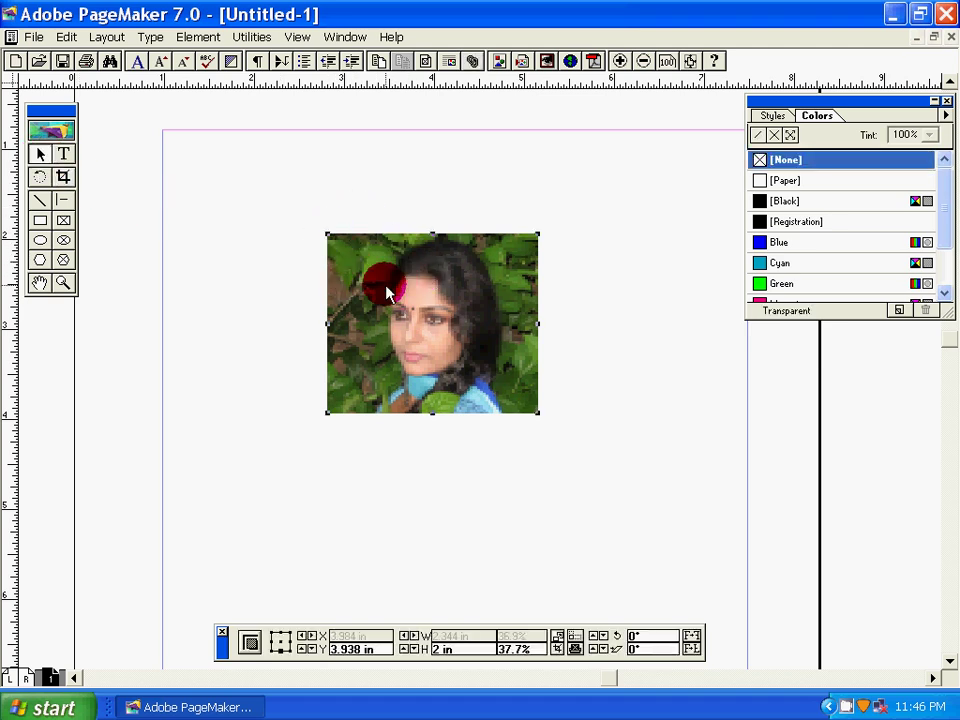
left_click_drag(536, 413, 642, 528)
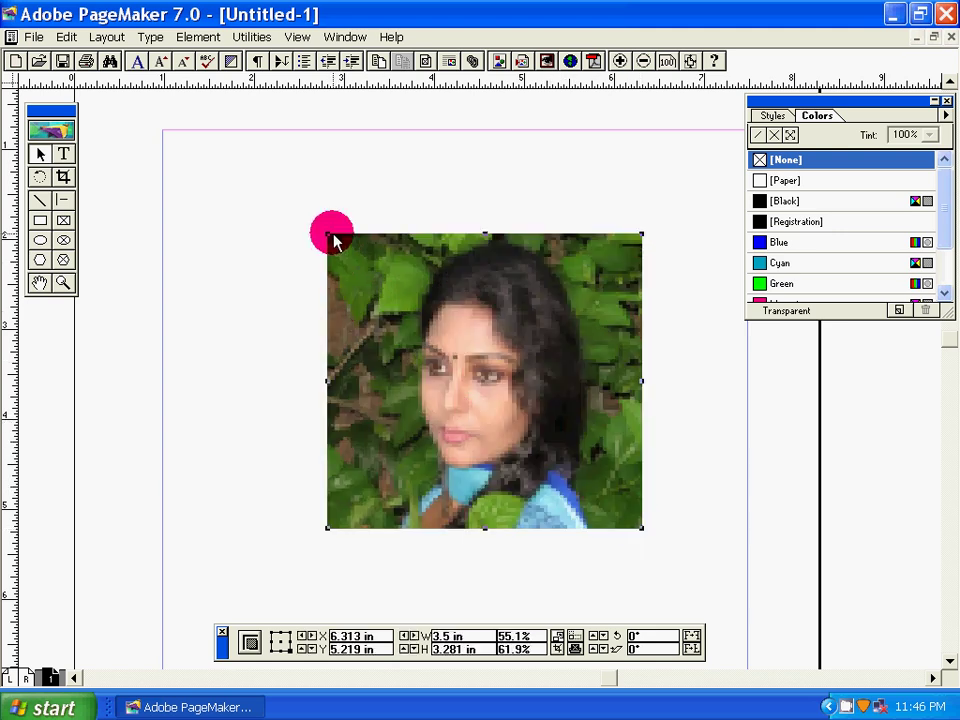
left_click_drag(330, 238, 260, 193)
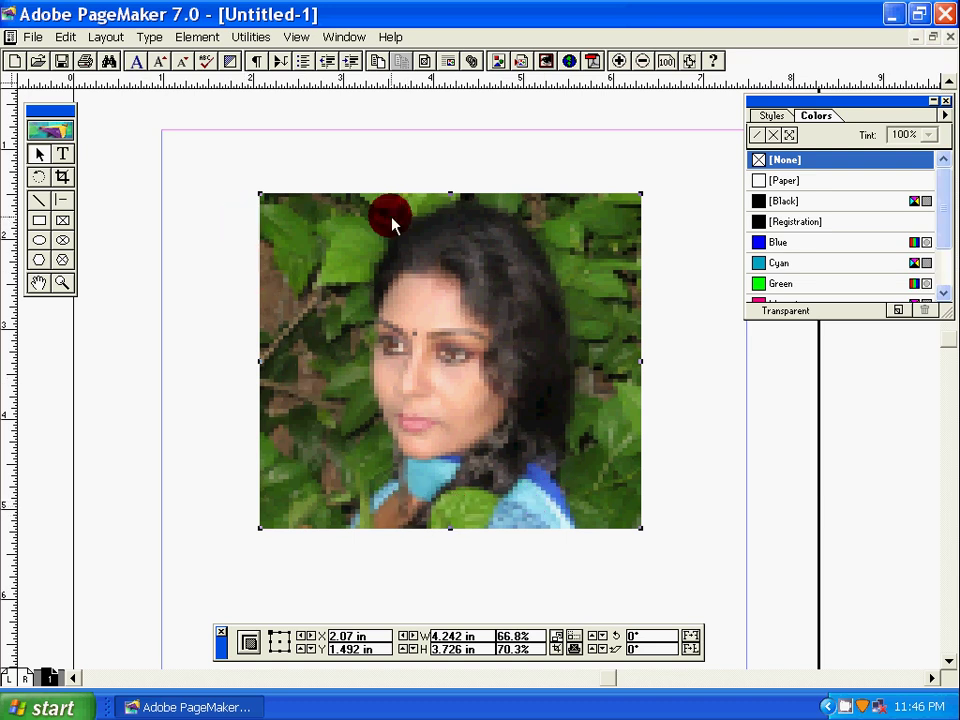
Shrink the photo from its opposite corners to about 2.05 by 1.44 in, toward the middle of the page.
left_click(638, 533)
mouse_move(640, 533)
left_mouse_down()
mouse_move(568, 493)
mouse_move(516, 391)
mouse_move(626, 516)
left_mouse_up()
left_click_drag(263, 198, 418, 326)
left_click_drag(630, 527, 566, 443)
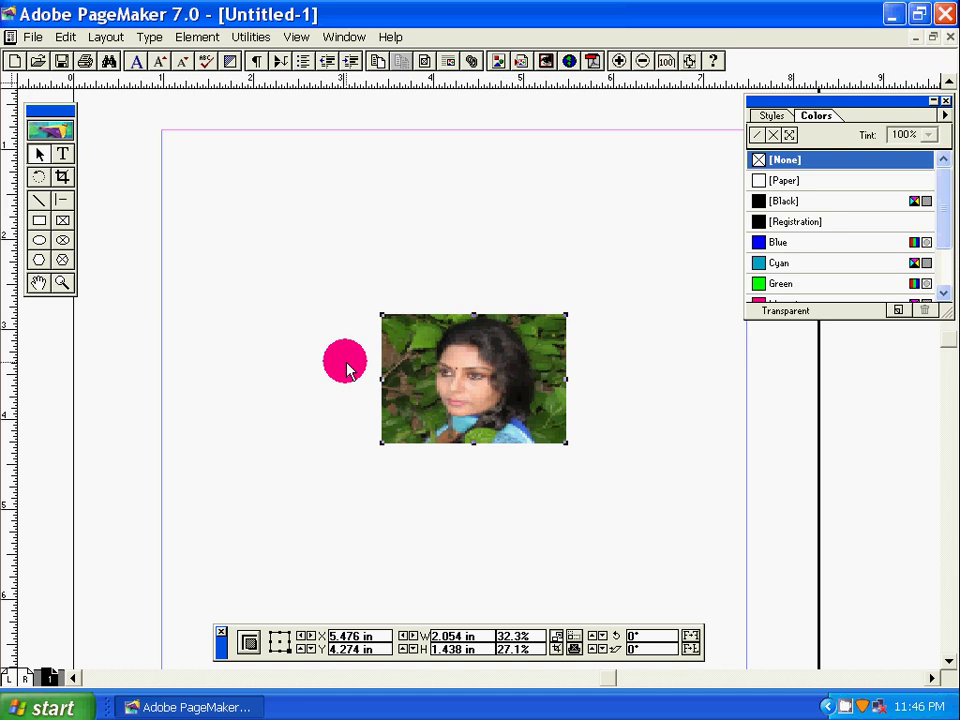
Reveal the hidden areas of the photo again with the Cropping tool, extending its frame to about 3.62 by 2.31 in.
left_click(63, 178)
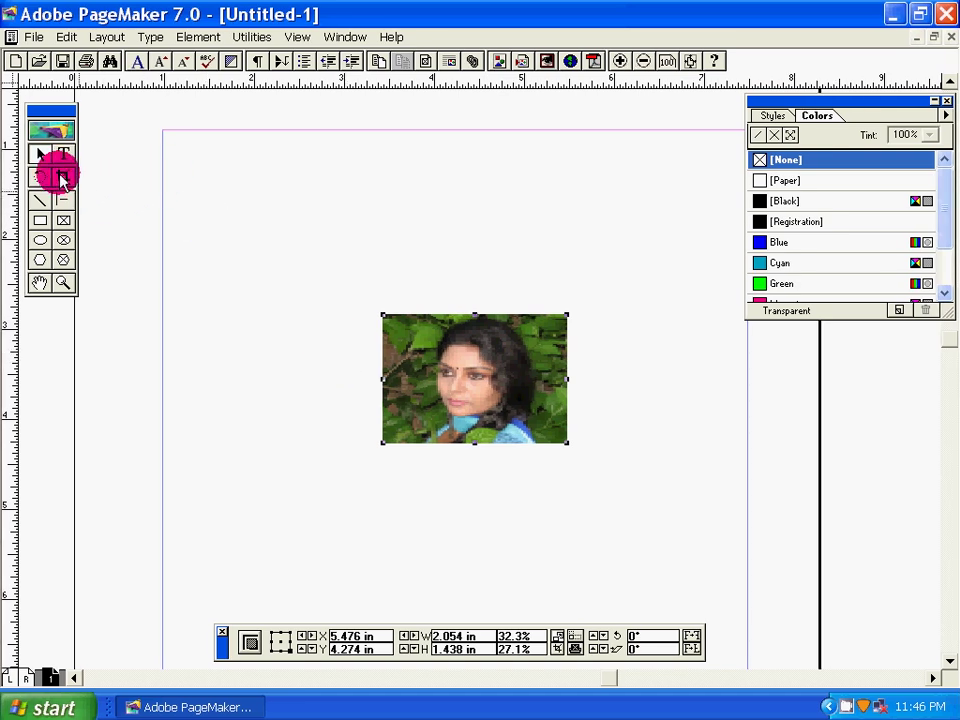
left_click_drag(382, 318, 283, 210)
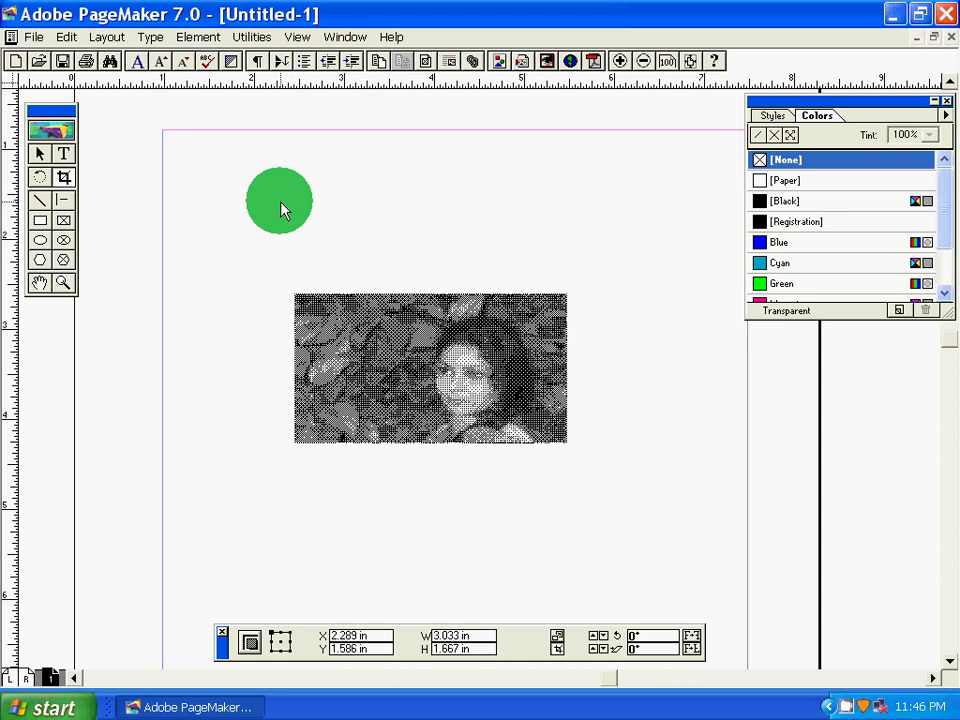
left_click_drag(566, 295, 619, 270)
left_click_drag(458, 452, 460, 540)
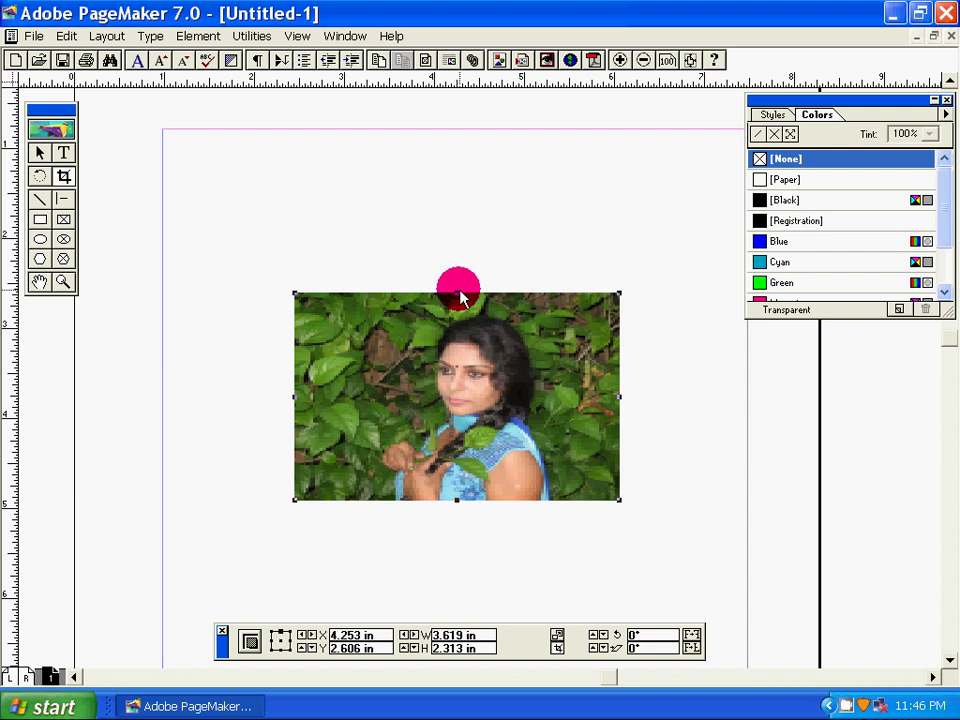
left_click_drag(460, 296, 433, 283)
Crop the photo closely around the woman's head to about 1.46 by 1.18 in.
left_click_drag(297, 301, 411, 307)
left_click_drag(617, 501, 545, 484)
left_click_drag(476, 485, 491, 428)
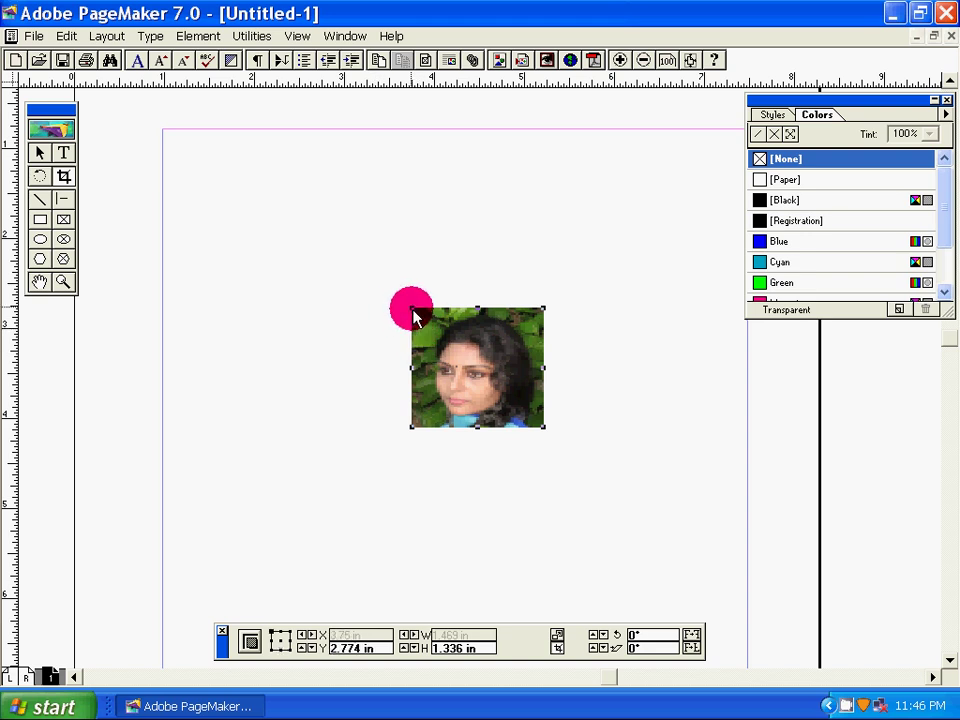
left_click_drag(412, 316, 413, 322)
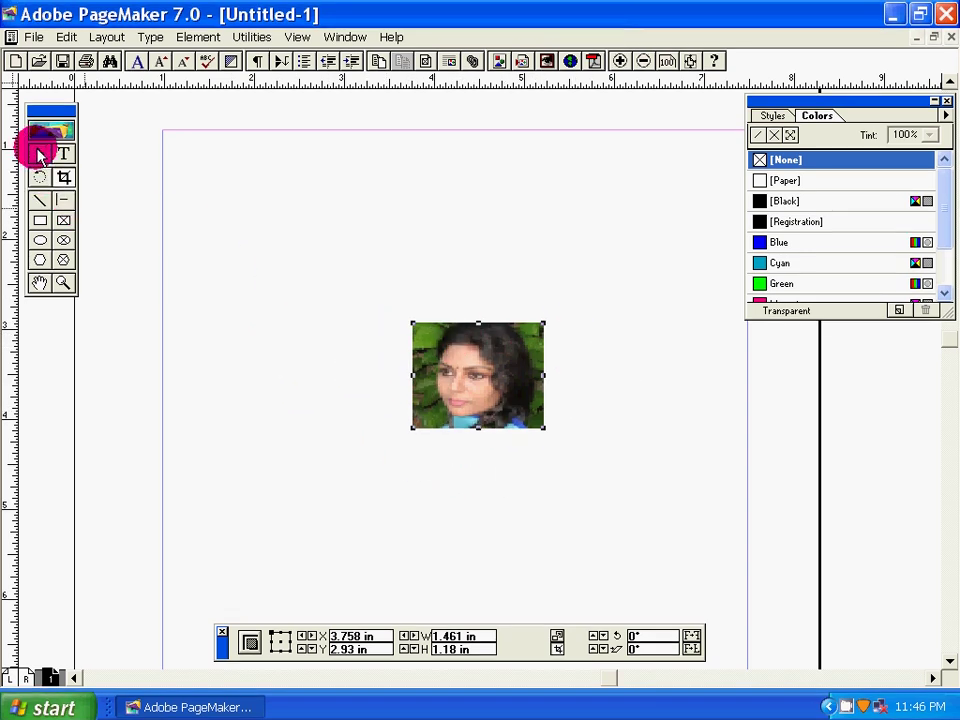
Enlarge the tightly cropped photo with the Pointer tool to about 3.77 by 3.41 in.
left_click(39, 154)
left_click(415, 332)
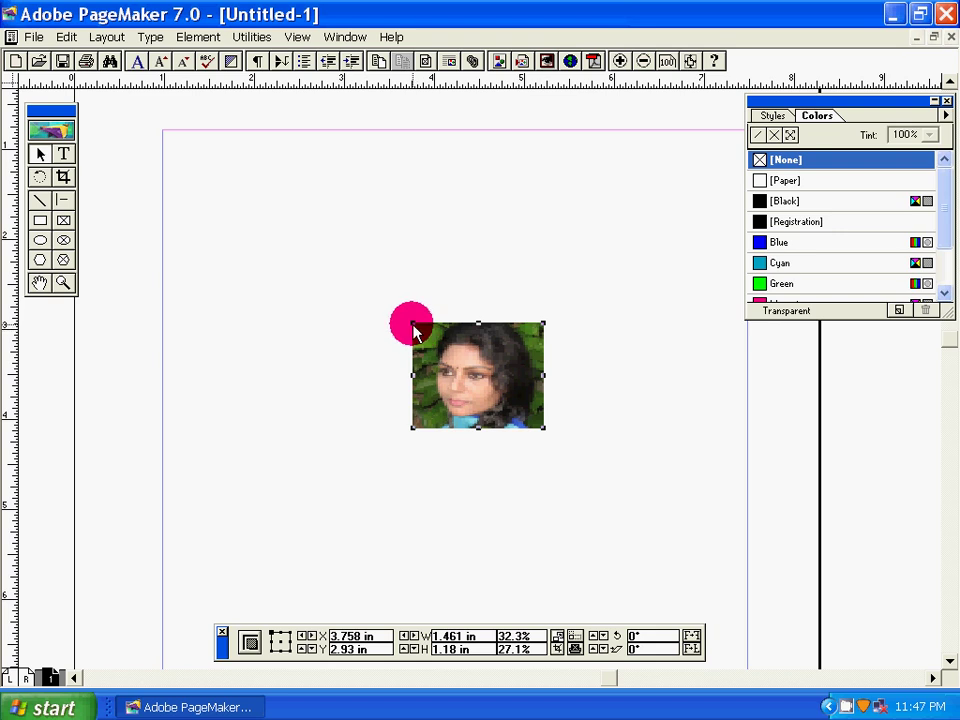
left_click_drag(415, 332, 311, 225)
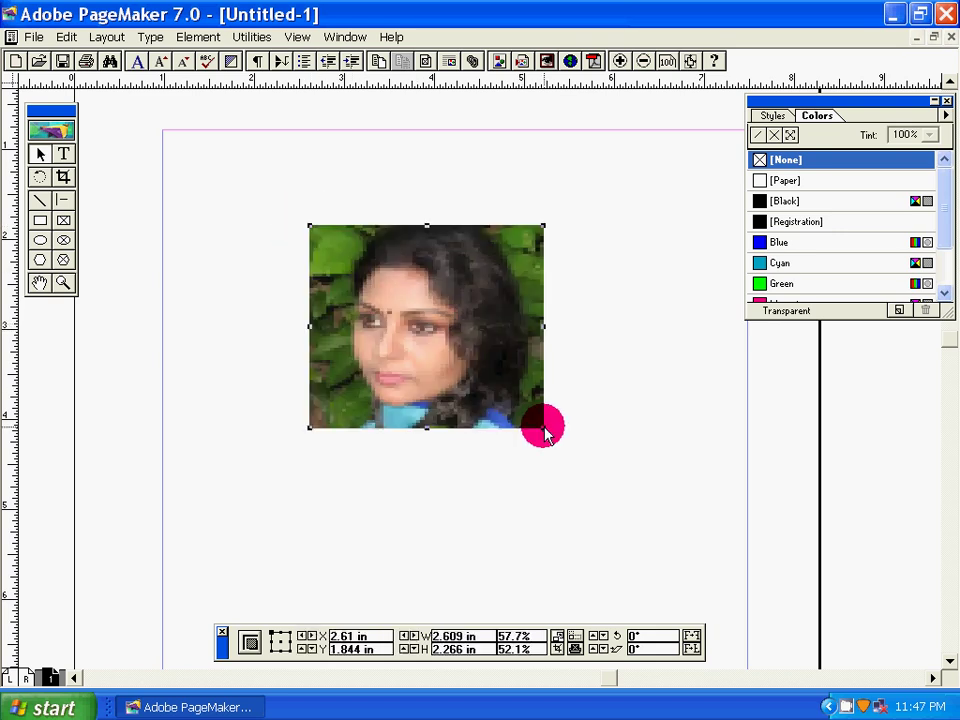
left_click_drag(543, 428, 648, 531)
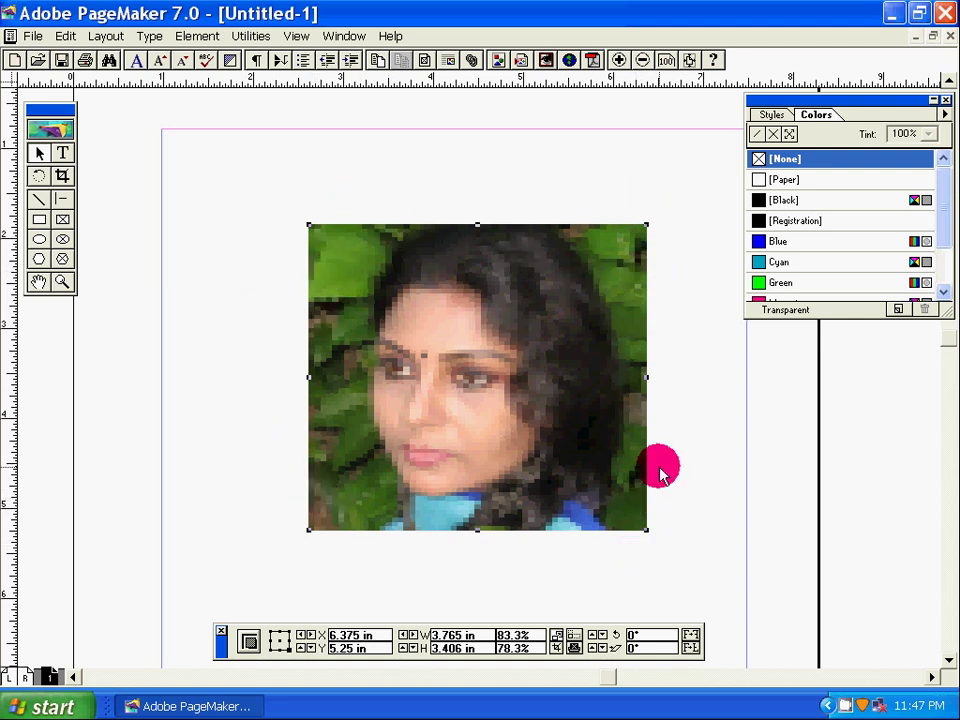
Reduce the photo from its opposite corners to about 1.76 by 1.29 in.
left_click_drag(310, 226, 333, 262)
left_click_drag(645, 535, 522, 389)
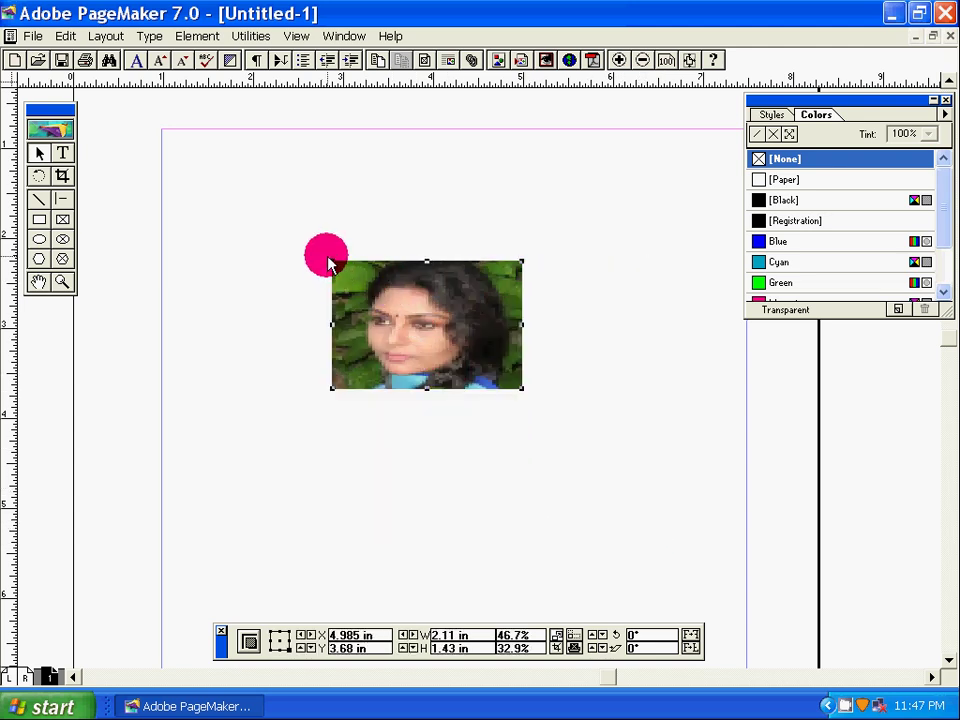
left_click_drag(330, 263, 364, 272)
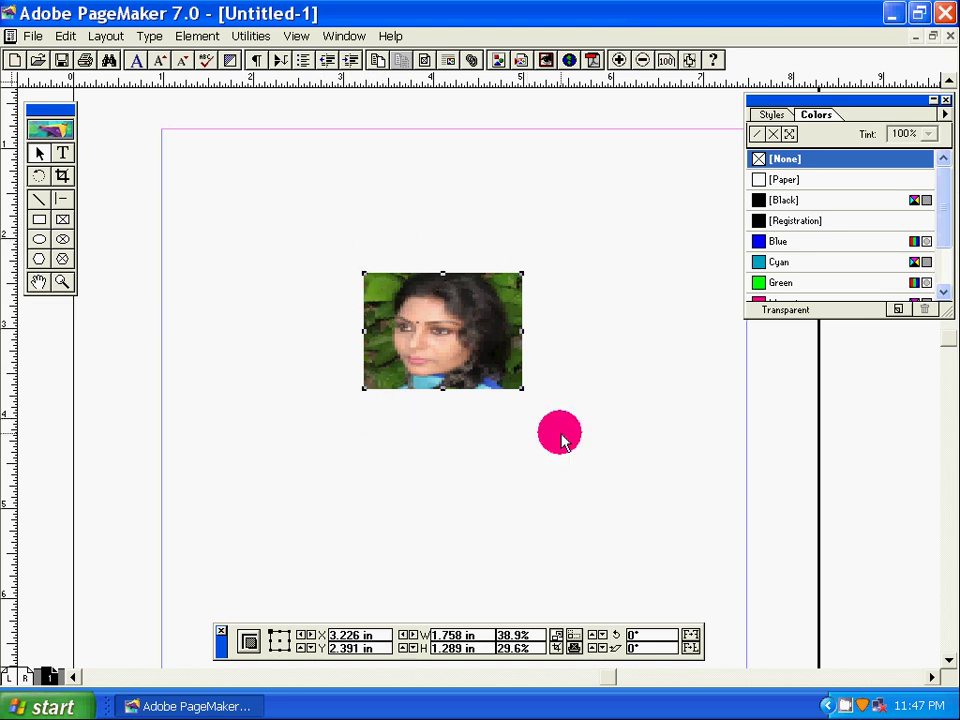
Restore the cropped-away parts of the photo with the Cropping tool, extending its frame to about 4.12 by 2.53 in.
left_click(63, 177)
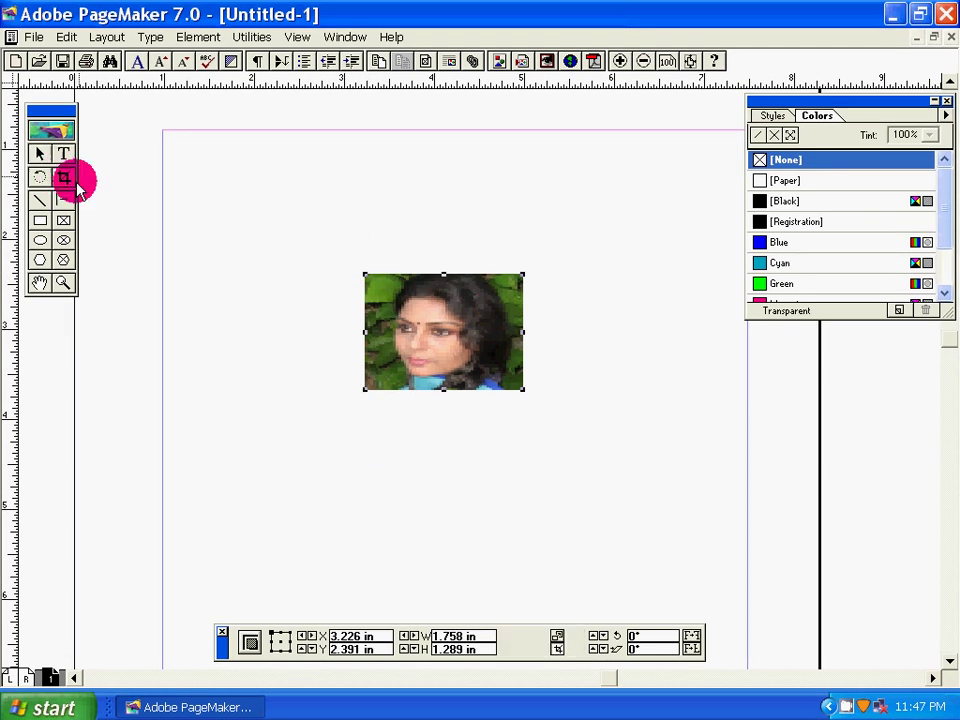
left_click_drag(364, 273, 250, 242)
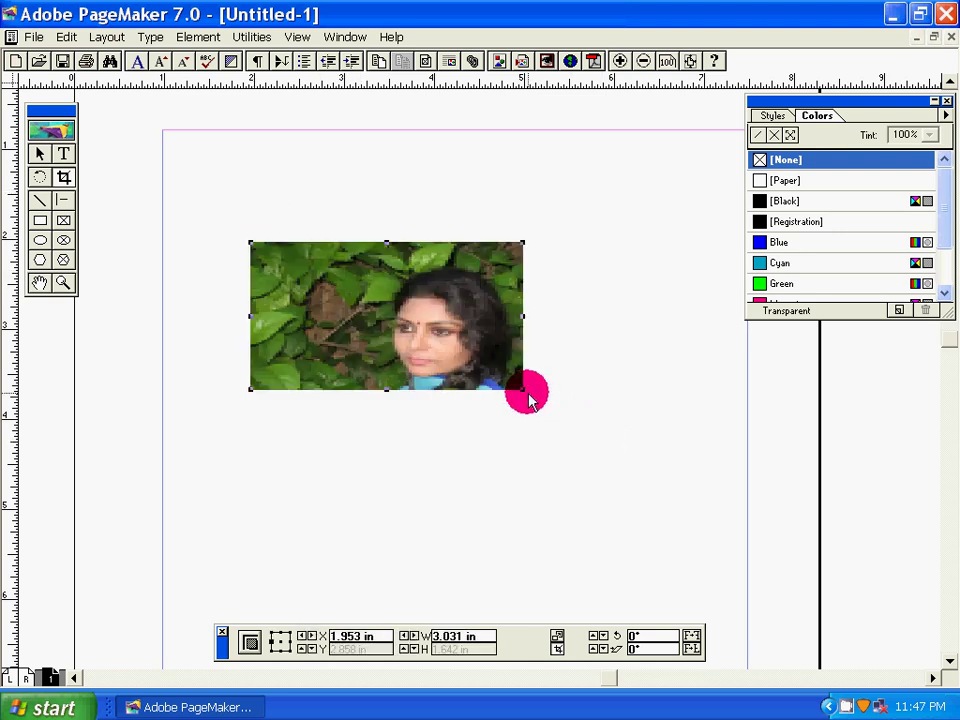
left_click_drag(525, 390, 652, 540)
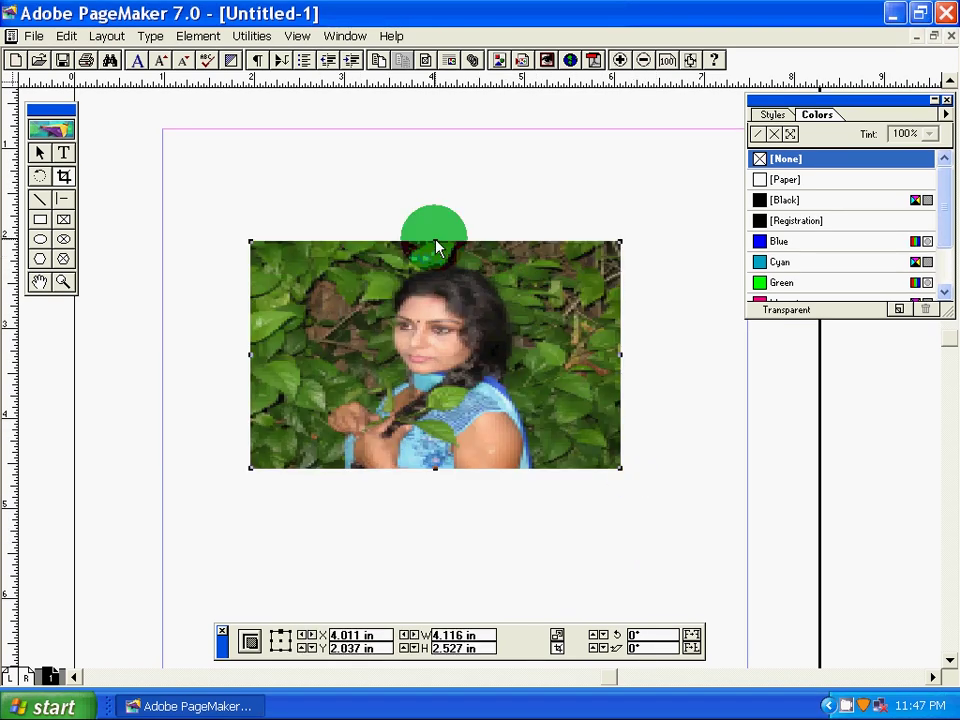
left_click_drag(436, 246, 439, 216)
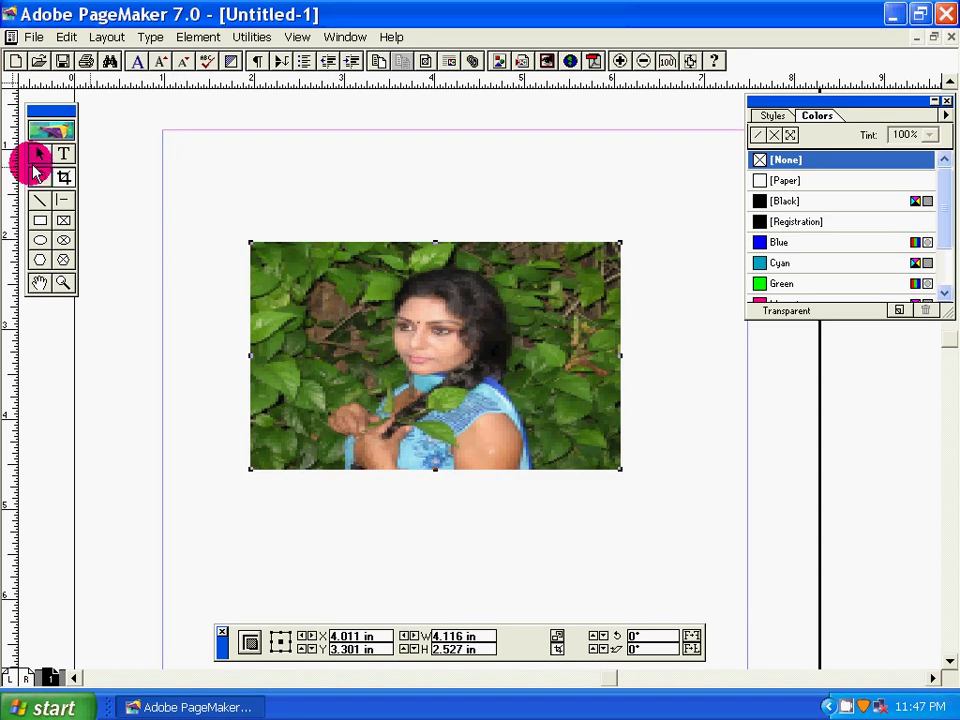
Deselect the photo and exit the program without saving the untitled publication.
left_click(38, 155)
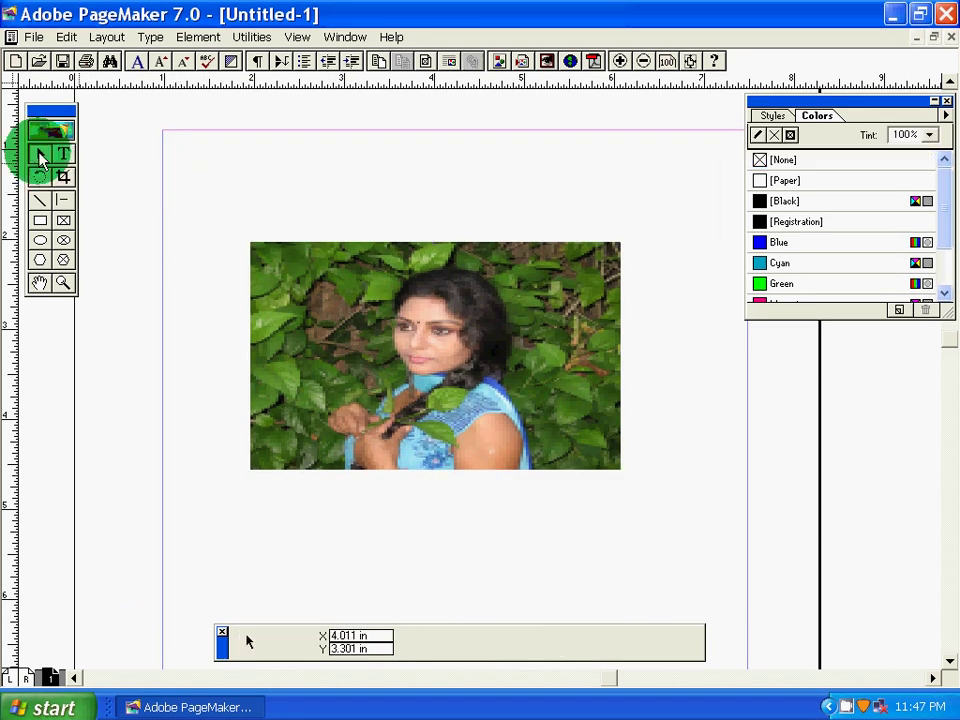
left_click(945, 14)
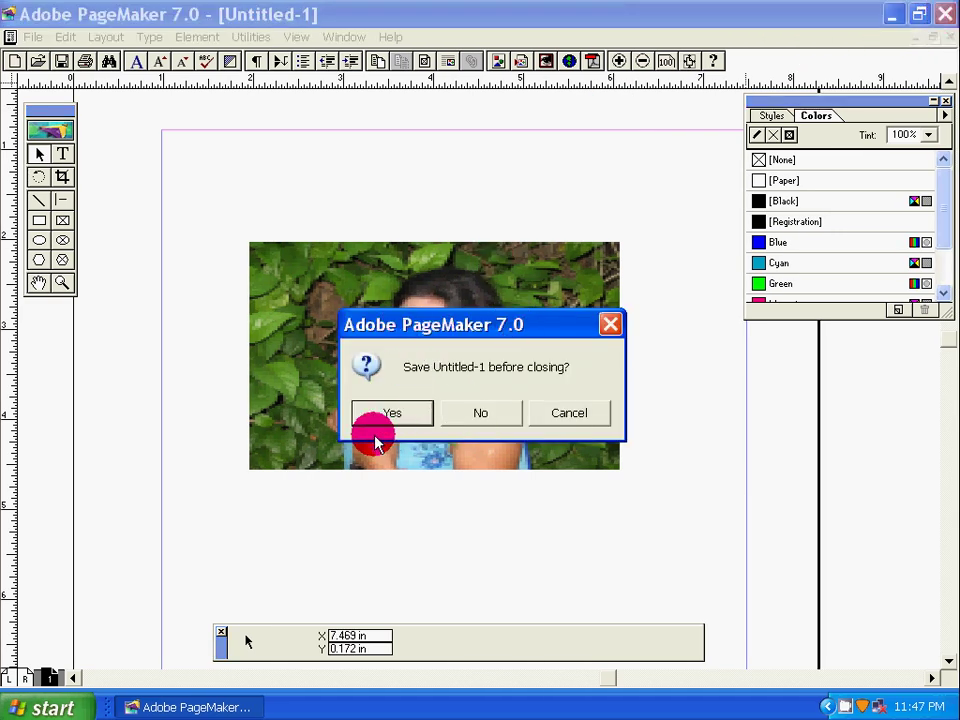
left_click(490, 416)
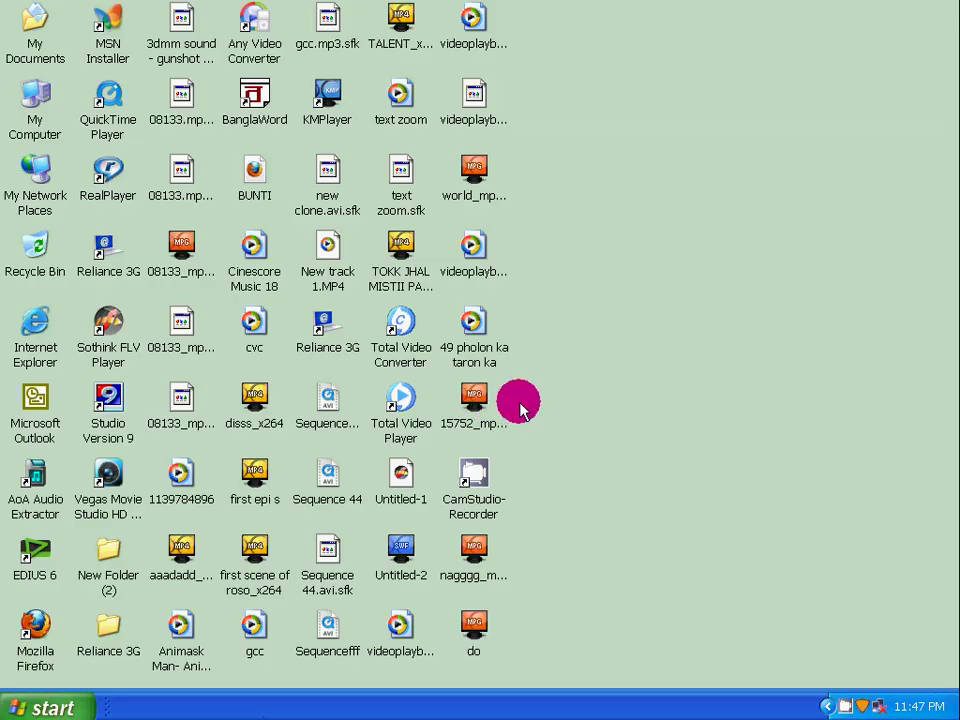